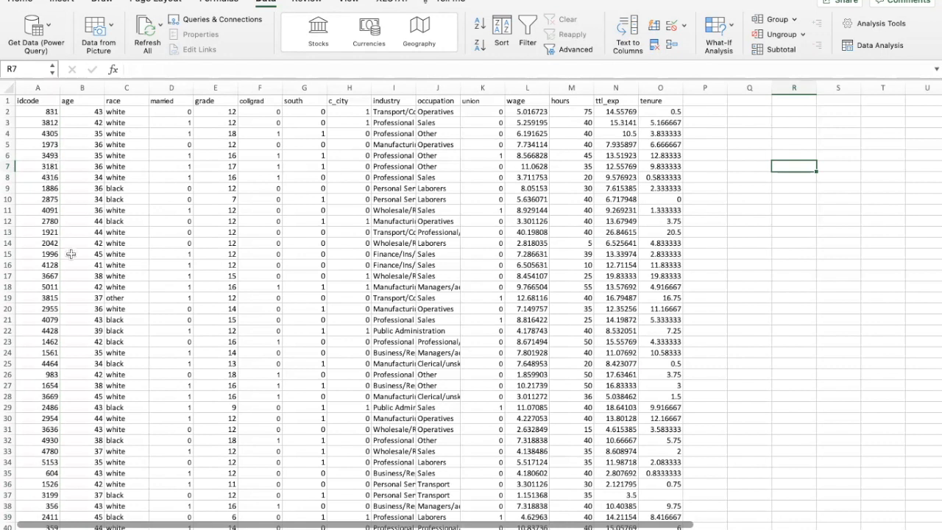
scroll(69, 250, down, 4)
scroll(71, 254, up, 3)
scroll(70, 254, up, 1)
scroll(71, 254, down, 3)
scroll(71, 254, up, 3)
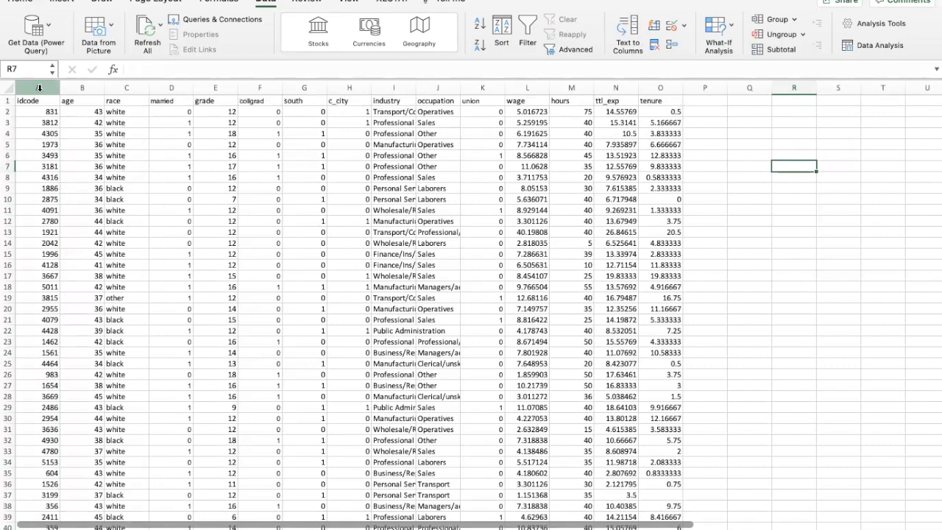
Insert a blank column before the idcode column and give it the header "index"
click(39, 88)
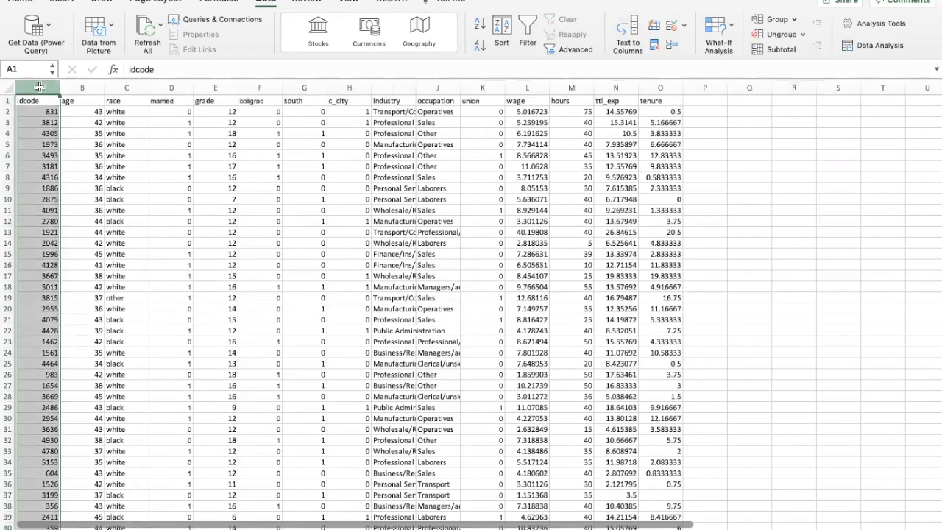
right_click(33, 163)
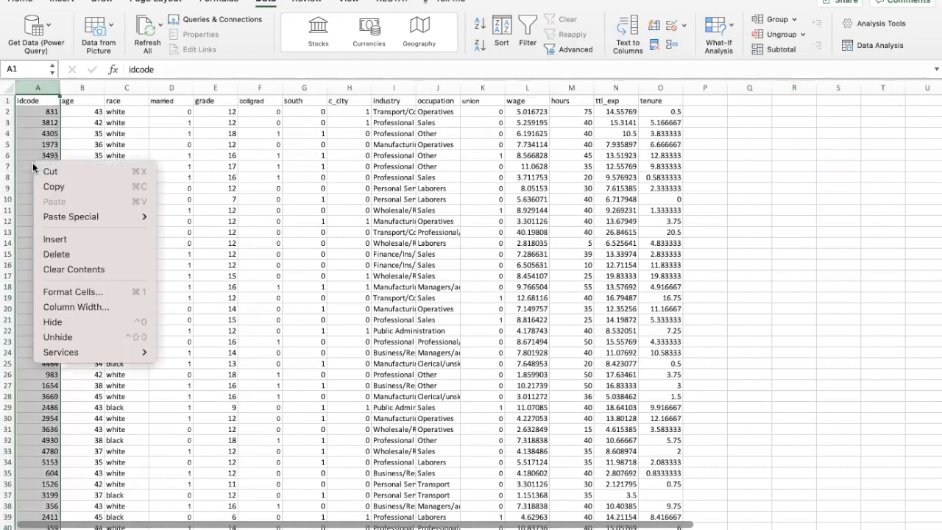
click(66, 239)
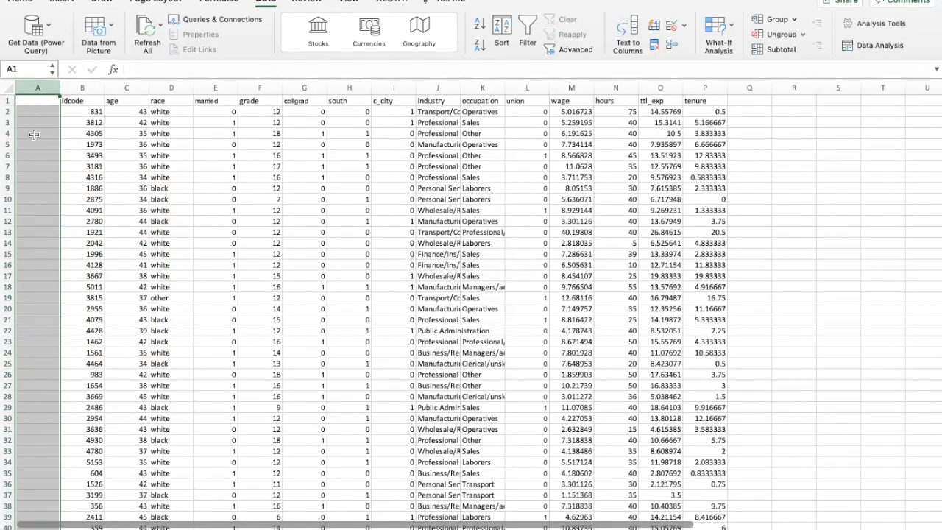
click(35, 100)
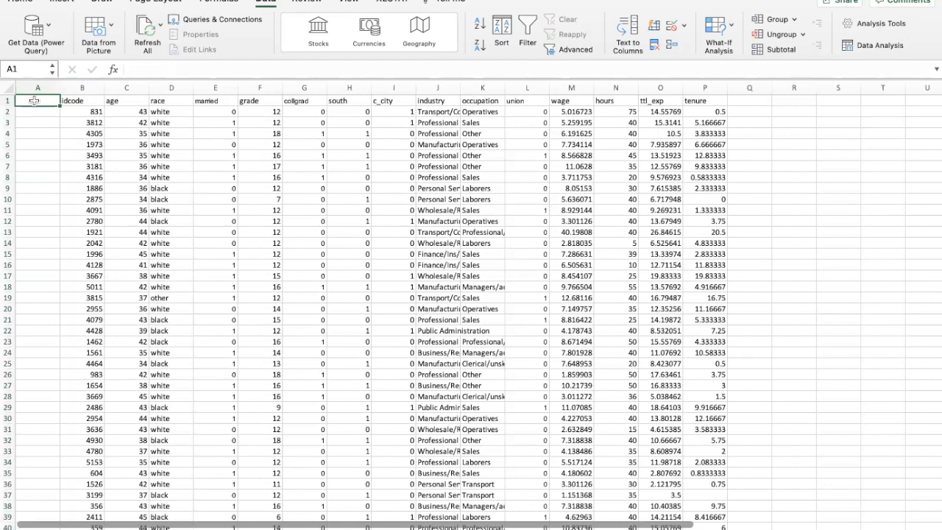
text(index)
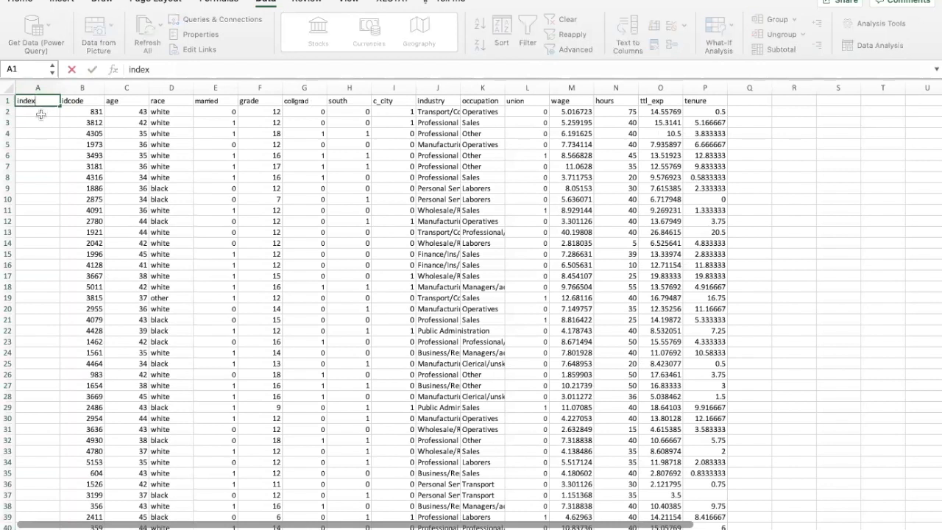
Enter =rand() in A2 and fill the formula down the index column to the end of the data
click(41, 111)
text(=)
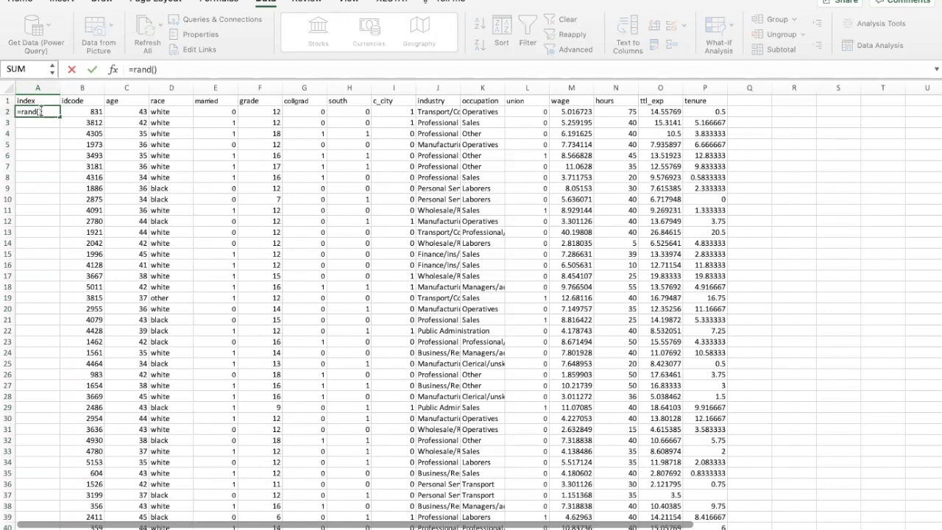
text(rand())
key(Return)
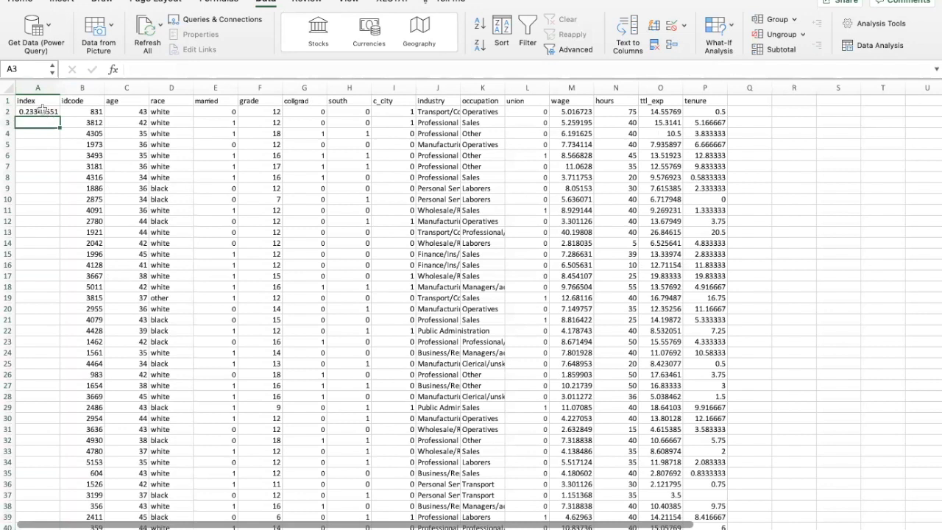
click(53, 112)
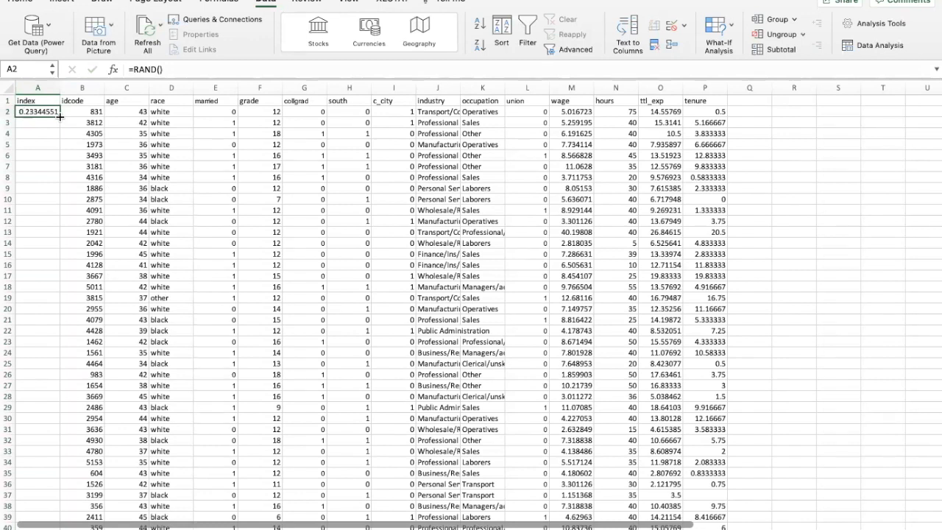
double_click(60, 116)
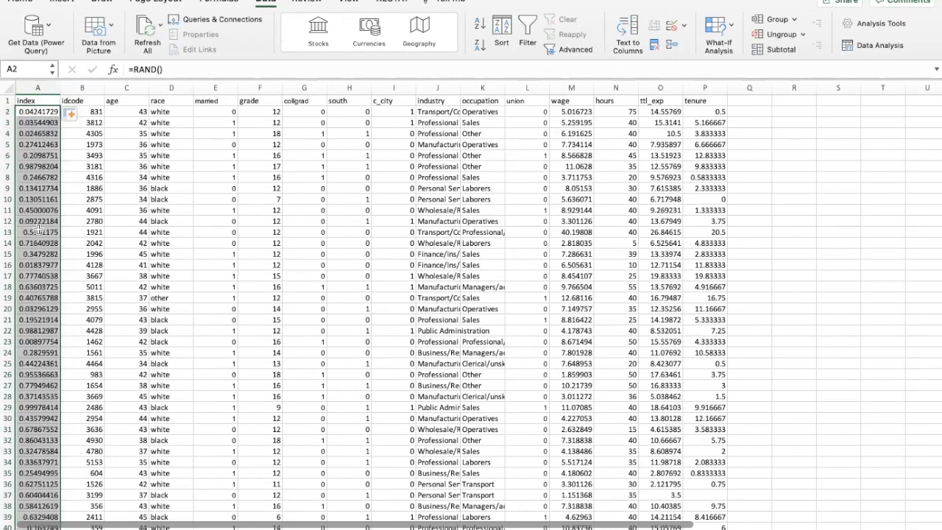
scroll(48, 428, down, 15)
scroll(49, 429, down, 20)
scroll(21, 173, up, 20)
Sort the whole dataset by the index column's values from smallest to largest, expanding the selection to all columns
click(265, 1)
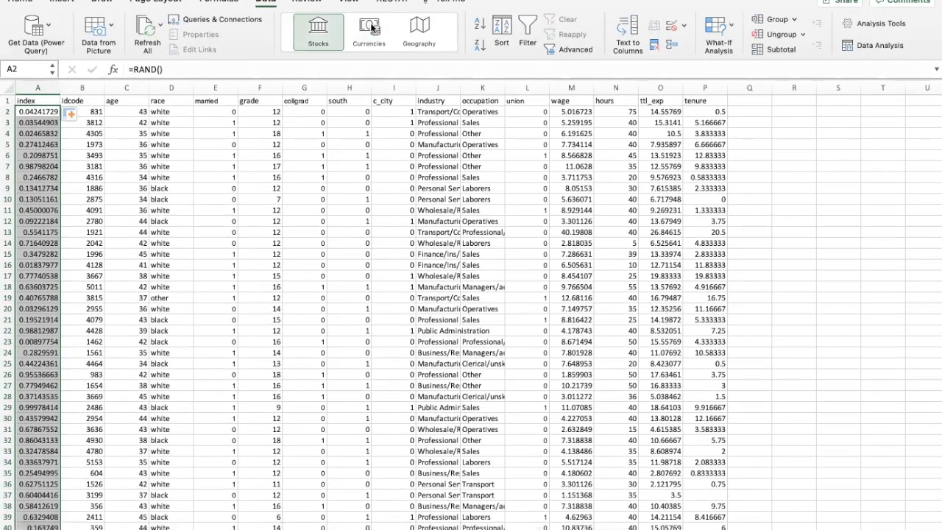
click(503, 29)
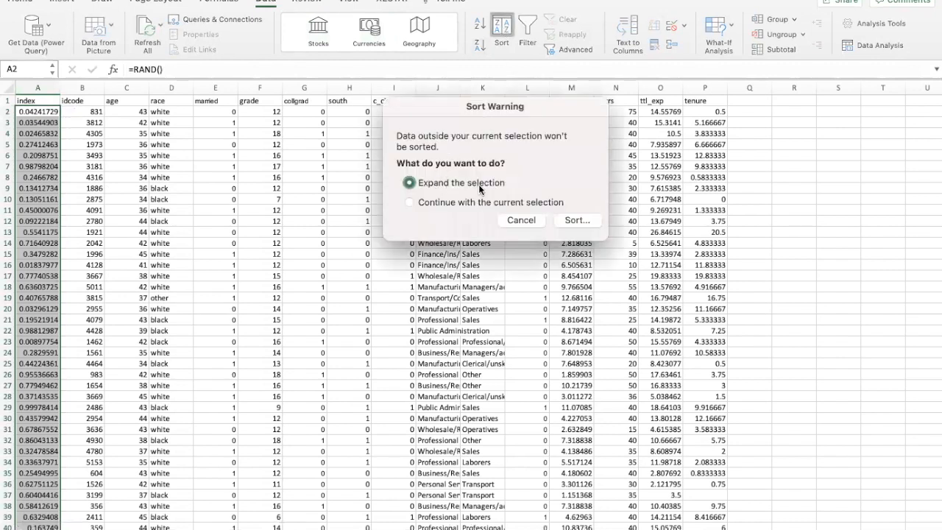
click(577, 222)
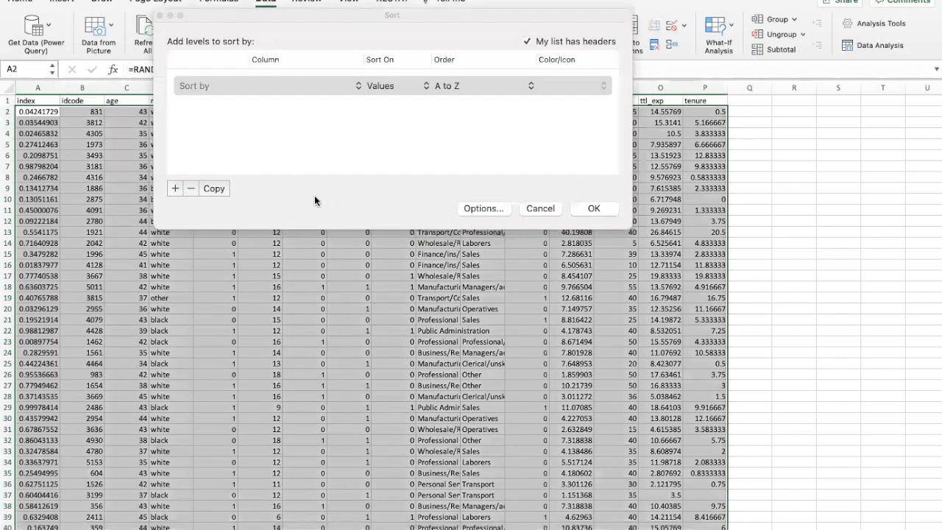
click(337, 84)
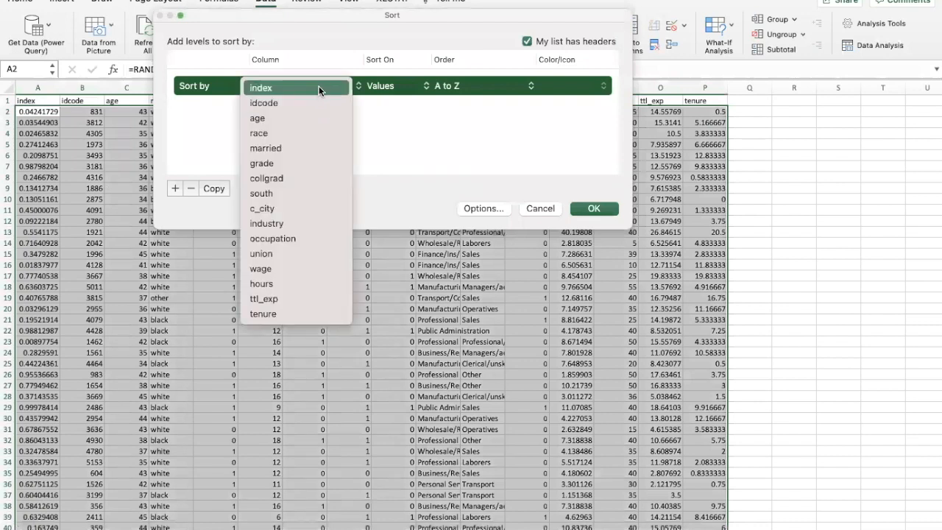
click(319, 86)
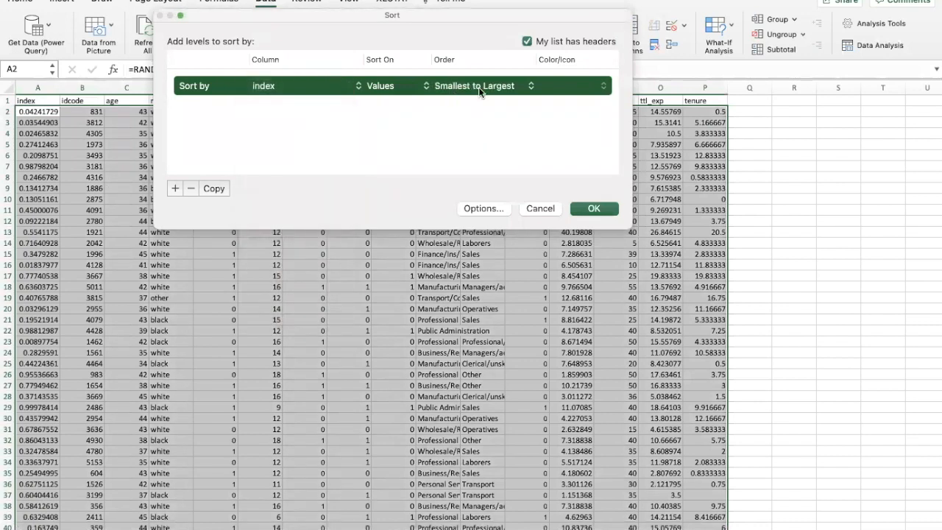
click(594, 208)
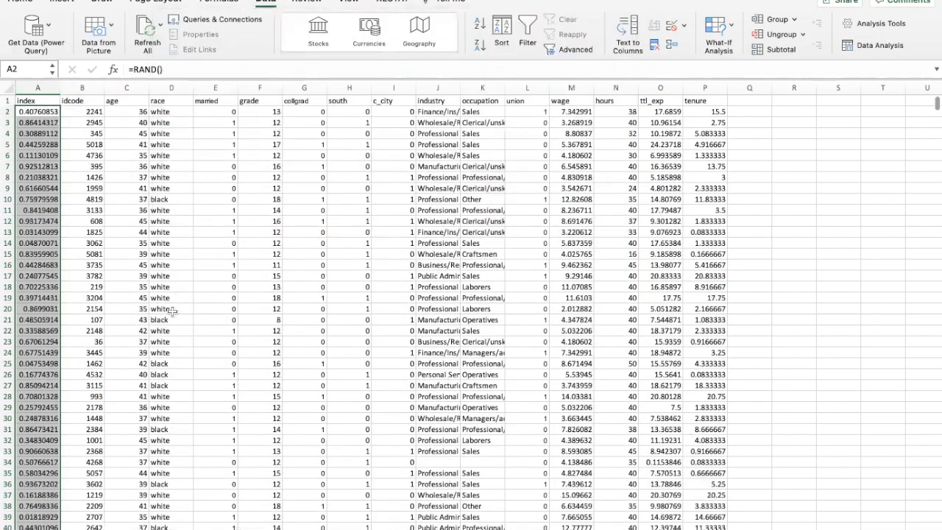
Copy rows 1 to 51 of the sorted data, including the header row
click(45, 145)
mouse_move(5, 100)
mouse_down()
mouse_move(22, 404)
mouse_move(11, 523)
mouse_move(16, 508)
mouse_up()
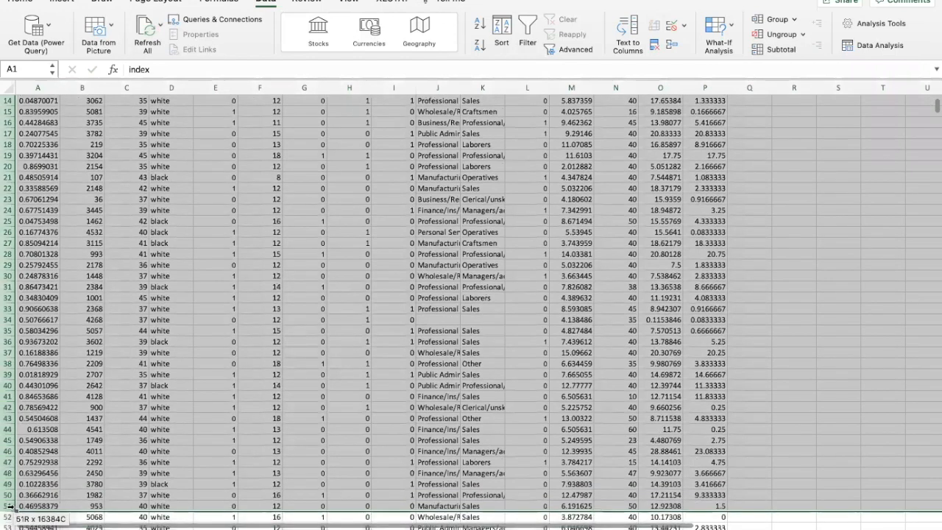
scroll(16, 509, up, 5)
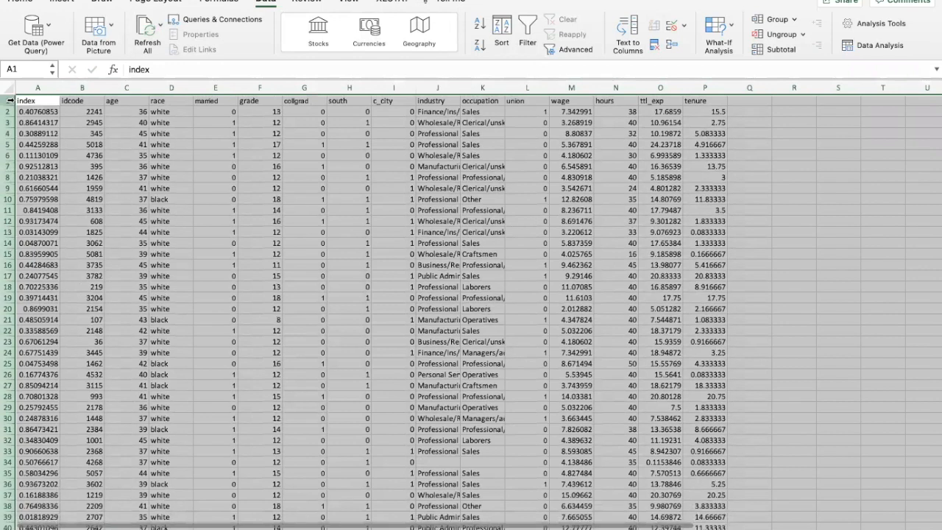
scroll(24, 335, down, 10)
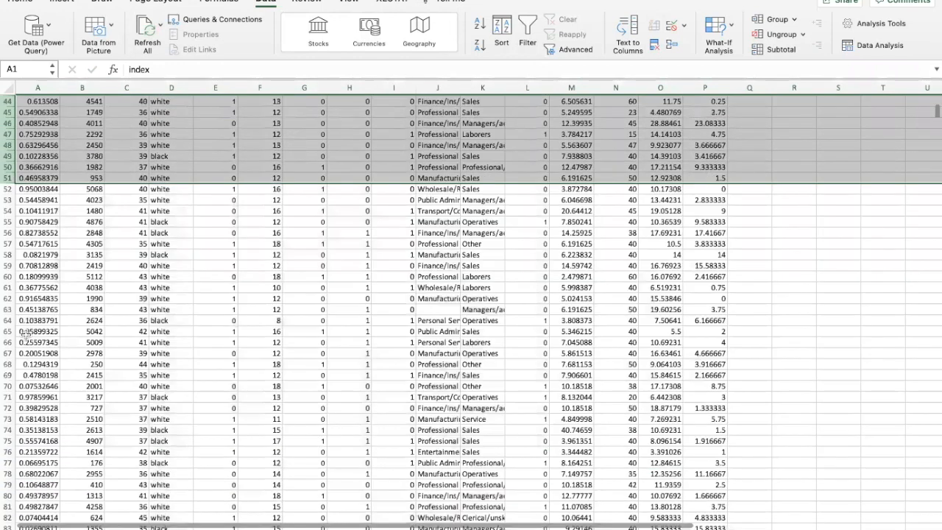
scroll(11, 356, up, 4)
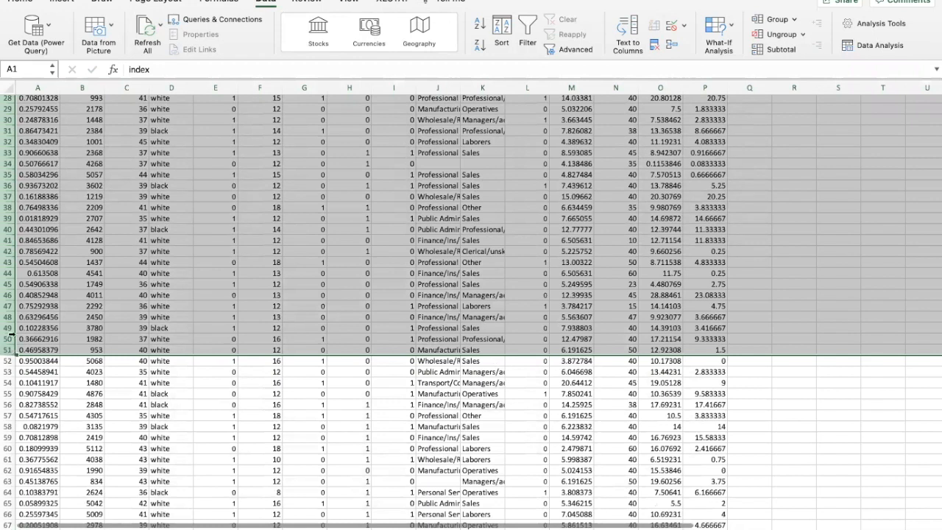
scroll(36, 278, up, 6)
scroll(35, 279, up, 1)
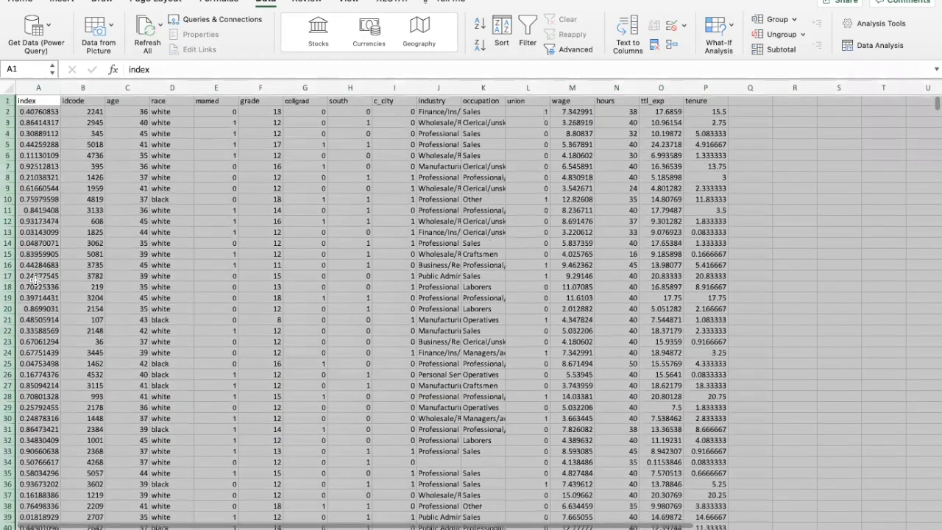
key(super+c)
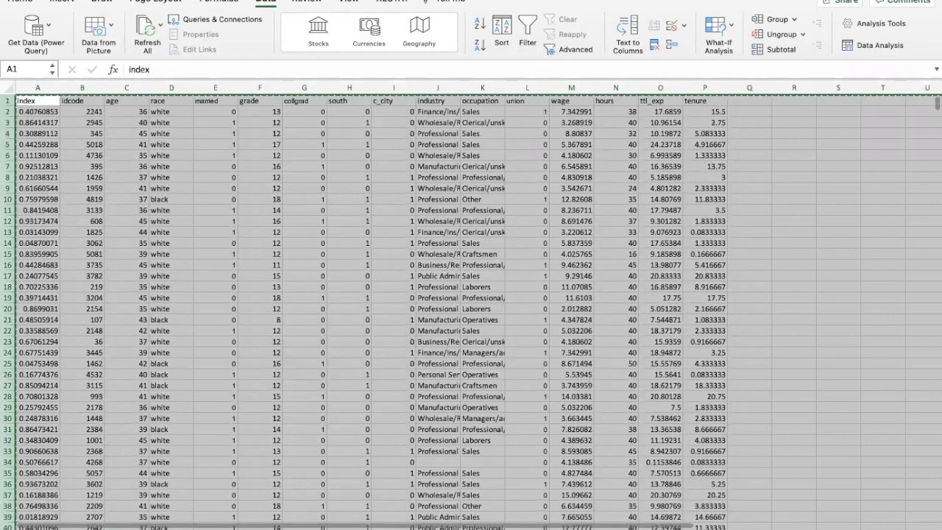
Paste the copied rows into the empty sheet starting at cell A1
click(117, 529)
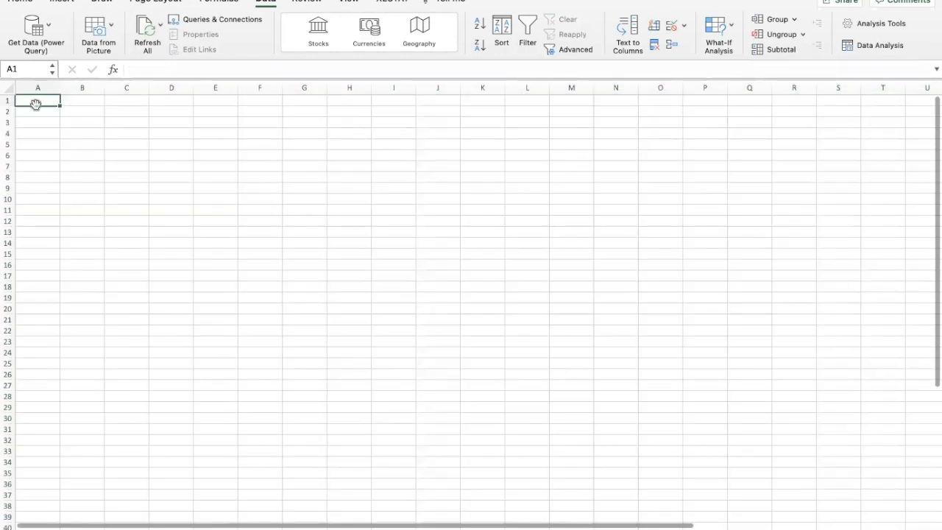
key(super+v)
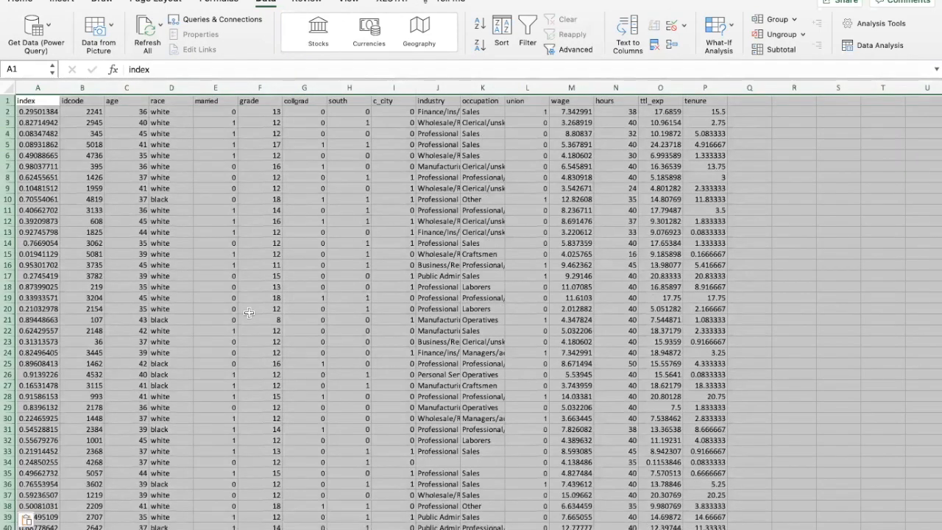
scroll(249, 312, down, 13)
scroll(249, 312, up, 6)
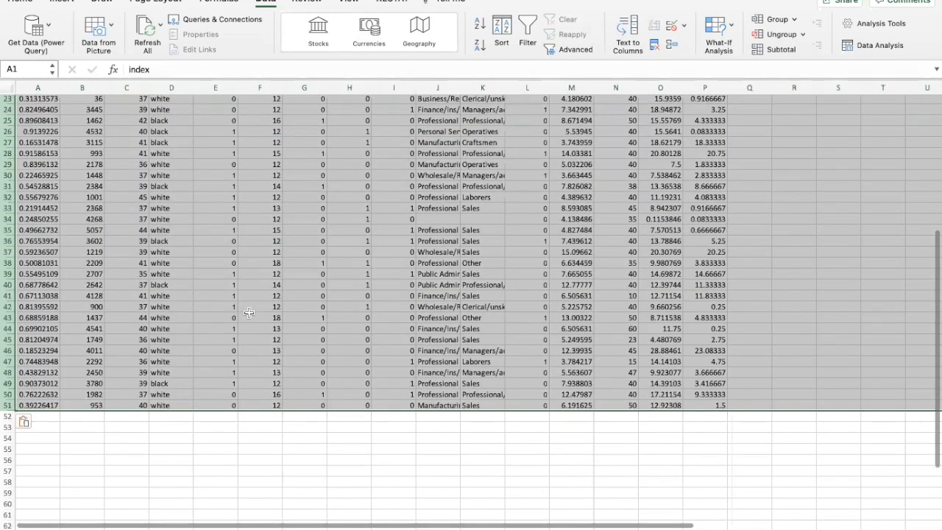
scroll(249, 312, up, 6)
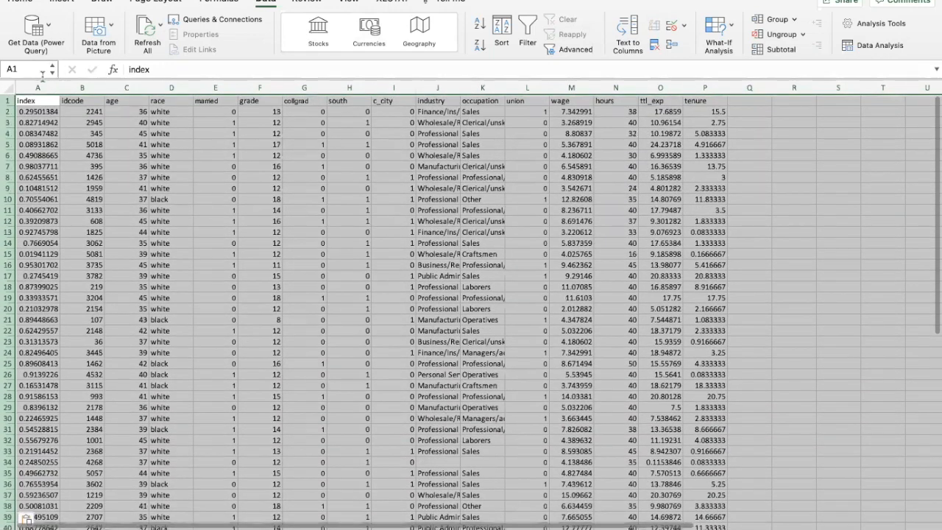
Delete the index column from the sheet with the pasted sample
click(33, 88)
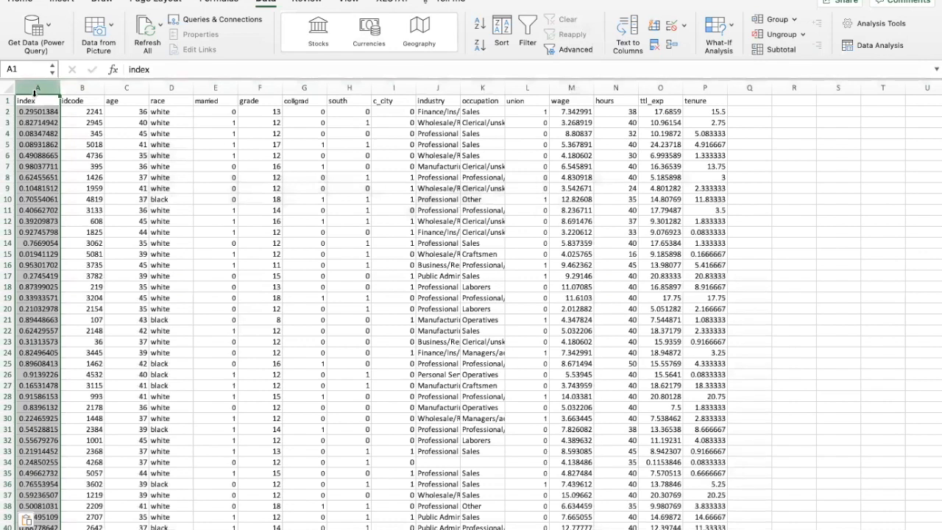
right_click(34, 88)
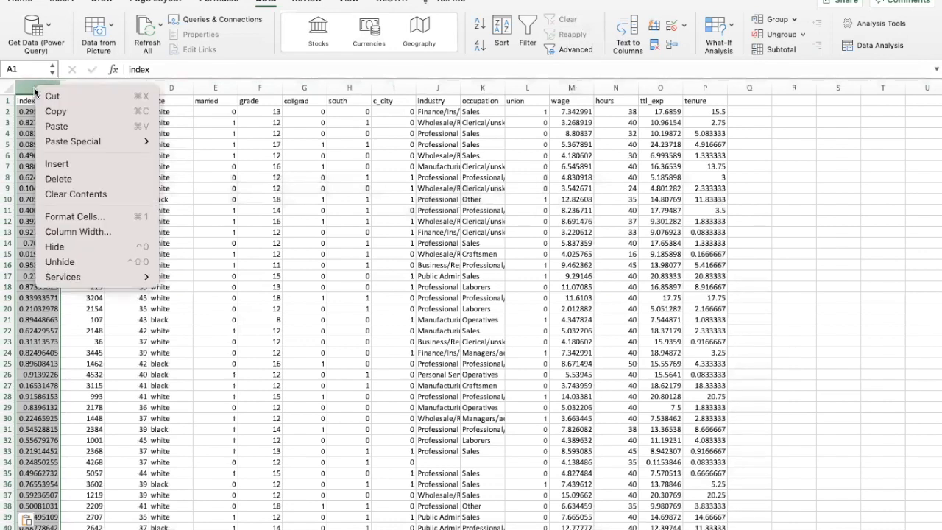
right_click(36, 89)
click(65, 181)
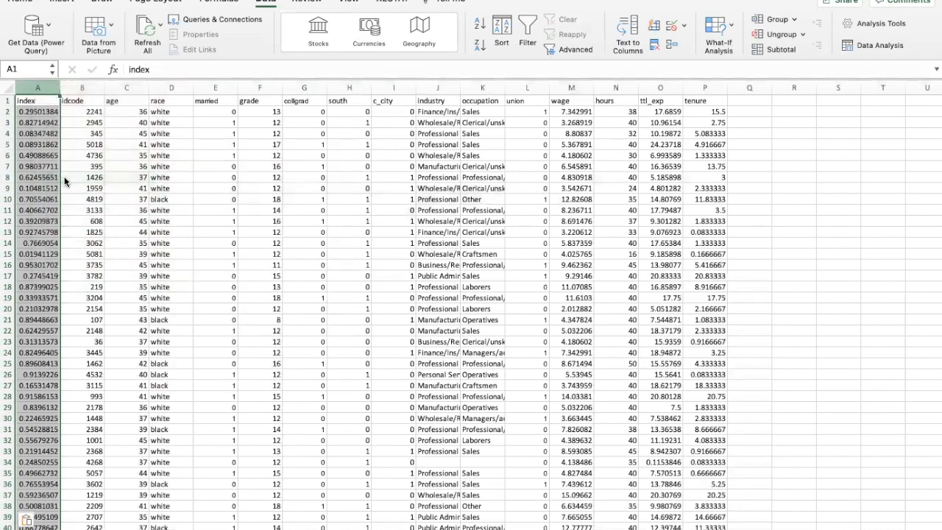
click(767, 350)
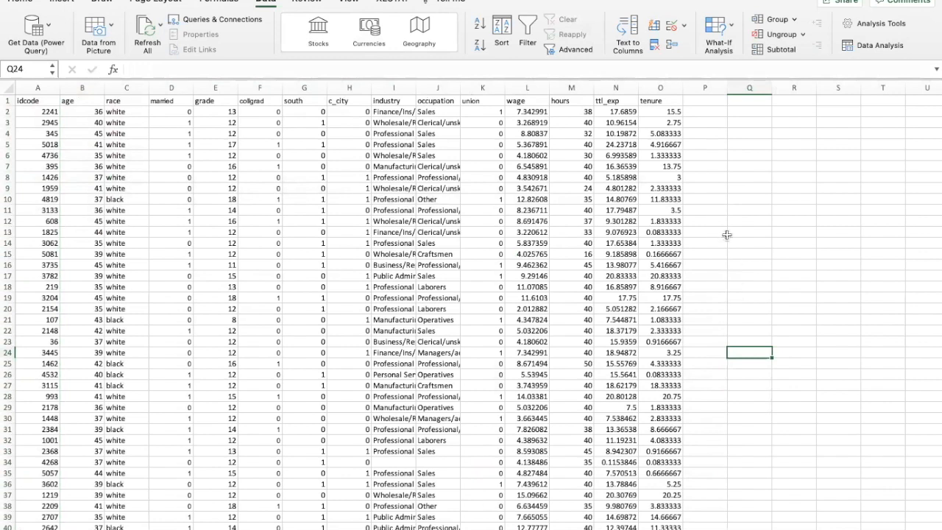
Examine the wage and ttl_exp columns as the variables for the analysis
click(531, 88)
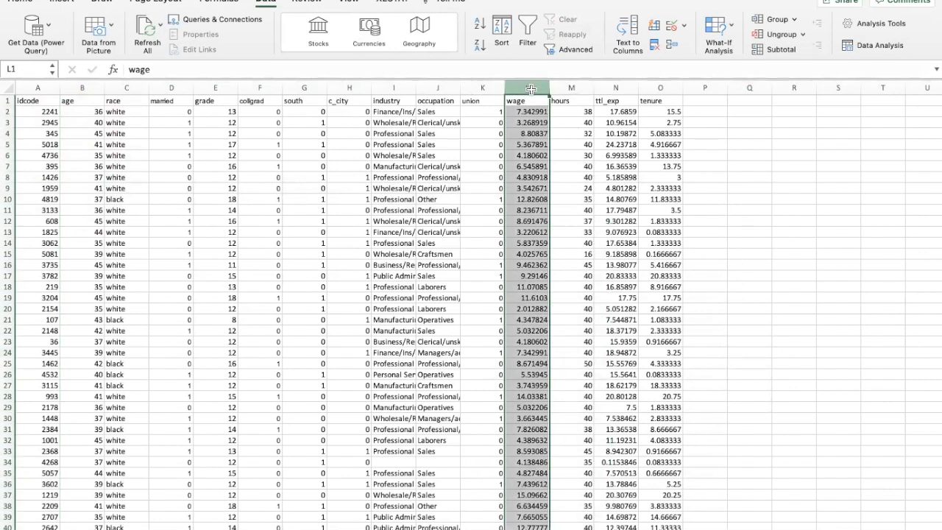
click(611, 88)
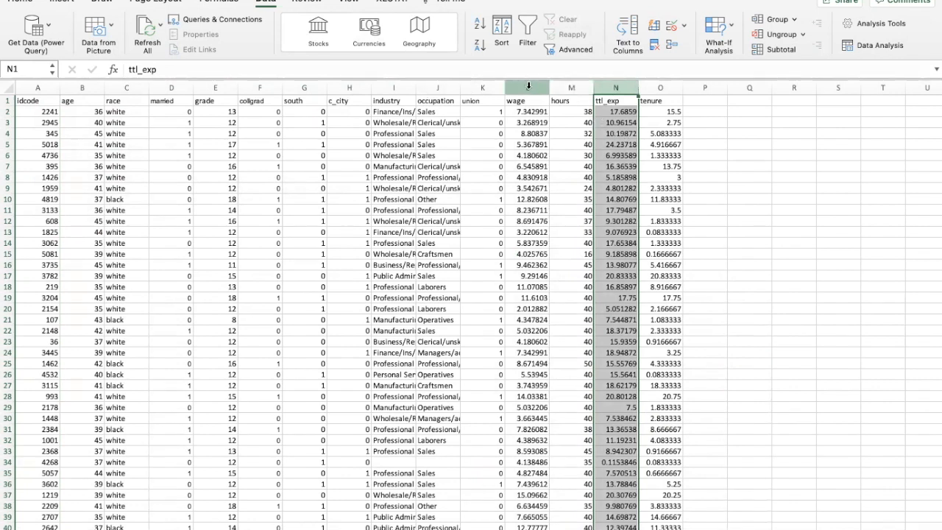
click(716, 142)
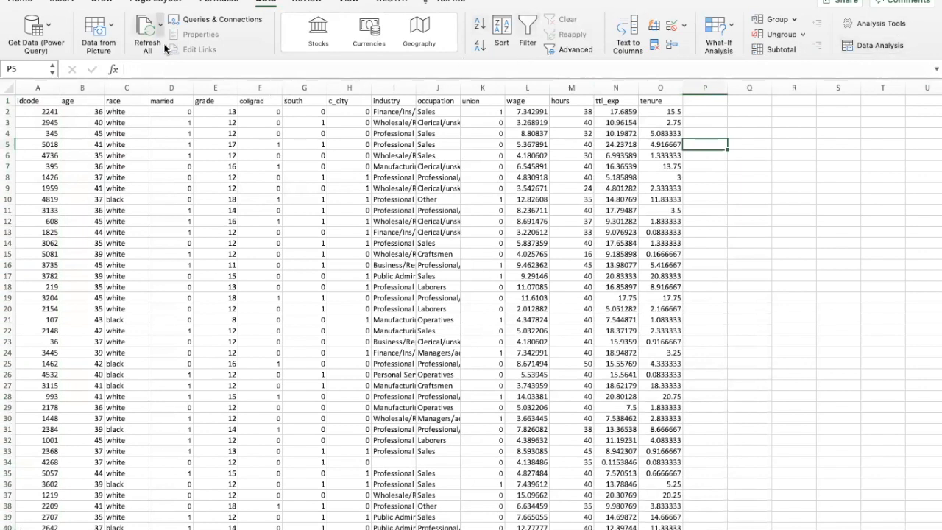
Start a Regression analysis and set its input Y range to the wage values in L2:L51
click(876, 46)
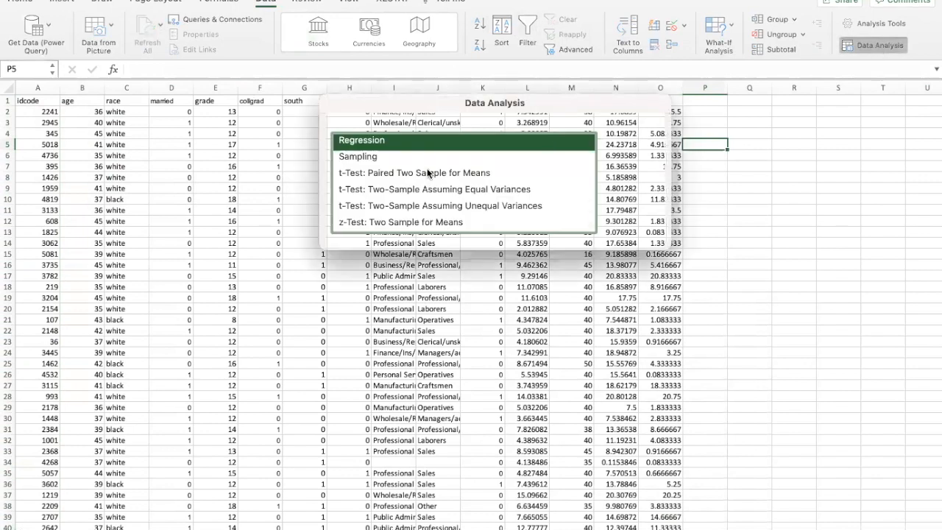
scroll(427, 172, up, 5)
scroll(412, 184, down, 3)
scroll(385, 196, up, 1)
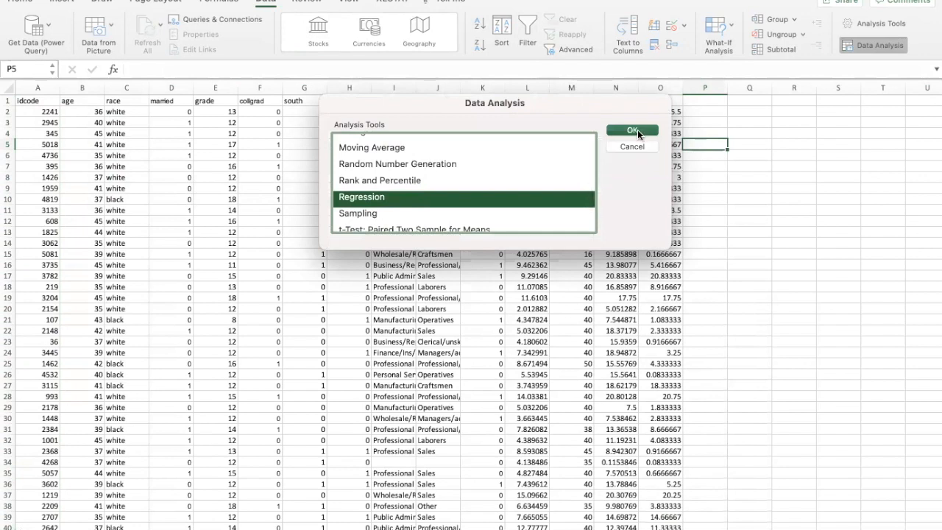
click(635, 130)
drag(525, 101, 469, 109)
drag(585, 74, 405, 162)
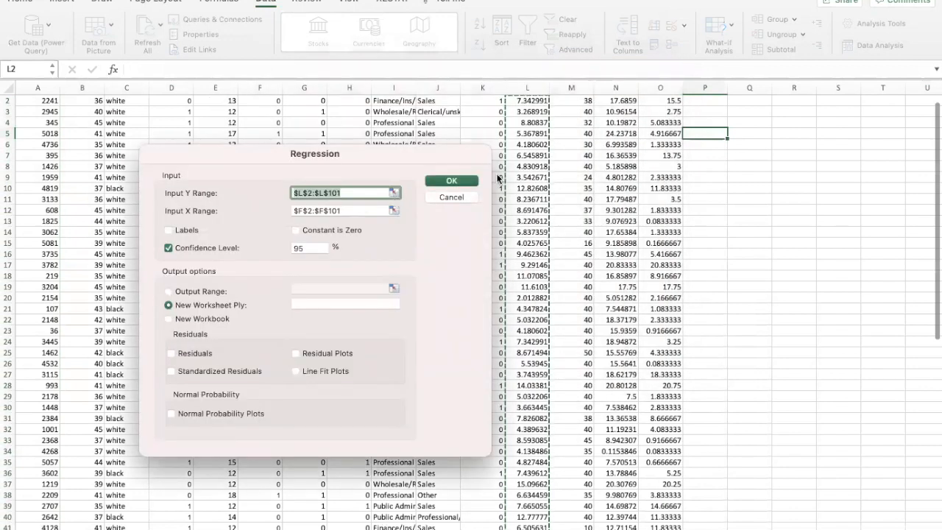
scroll(556, 133, up, 1)
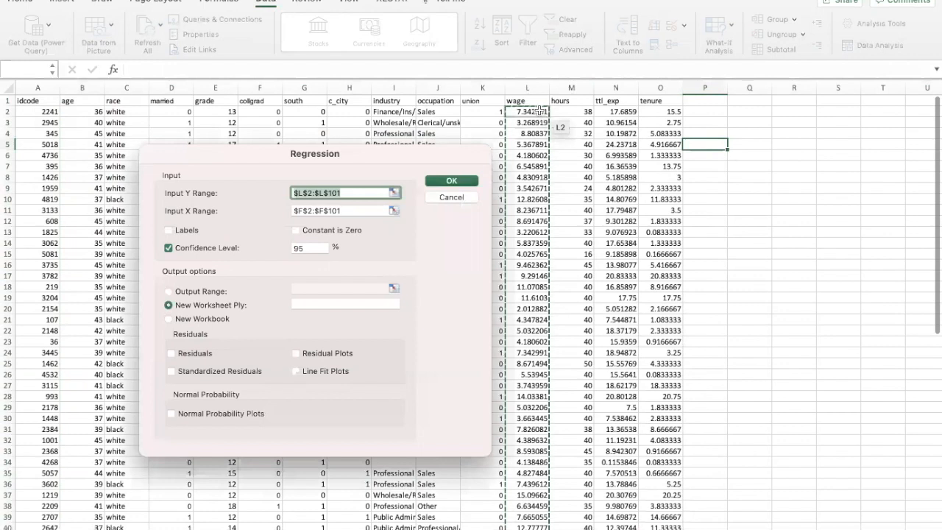
drag(524, 111, 544, 485)
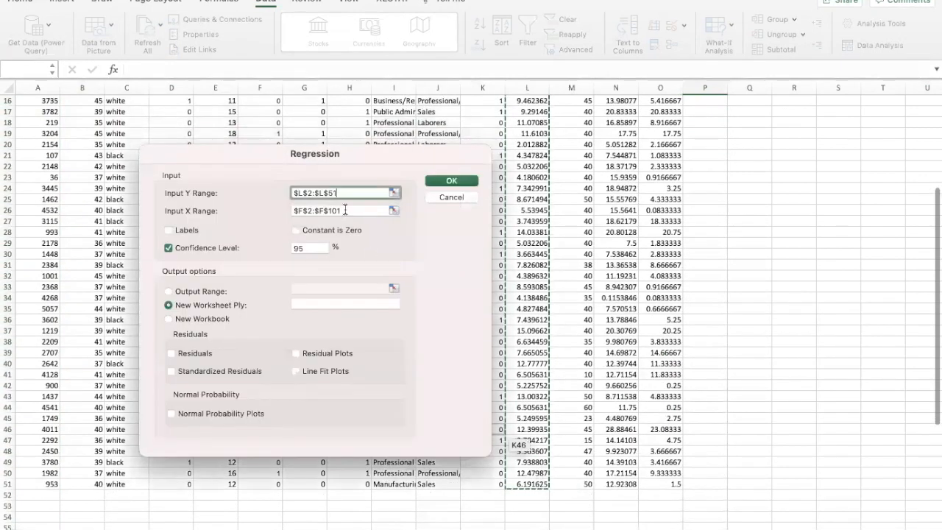
Set the input X range to the ttl_exp values in N2:N51 and run the regression to a new worksheet
click(347, 212)
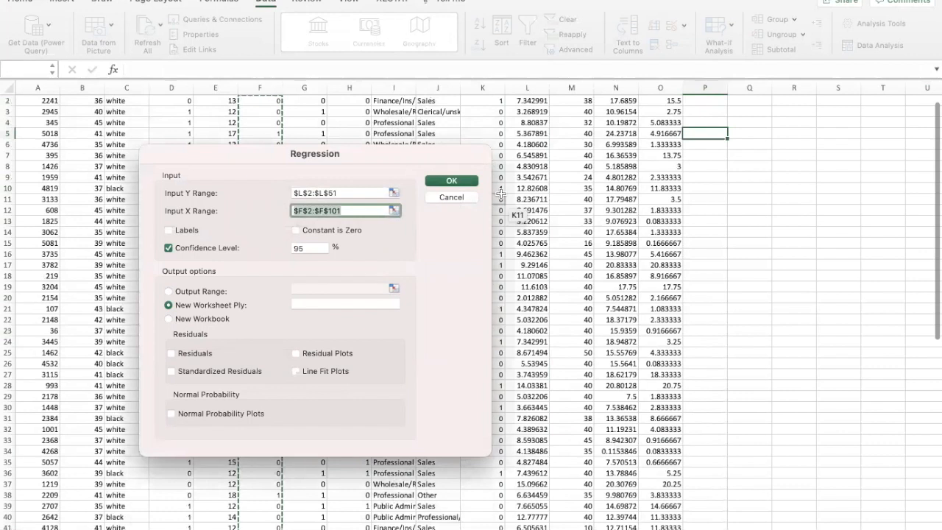
scroll(601, 121, up, 1)
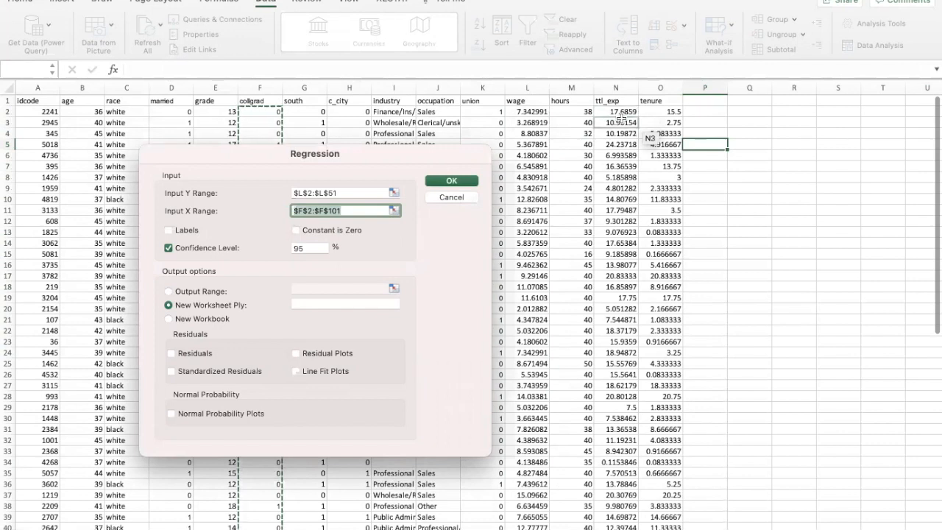
drag(622, 112, 618, 503)
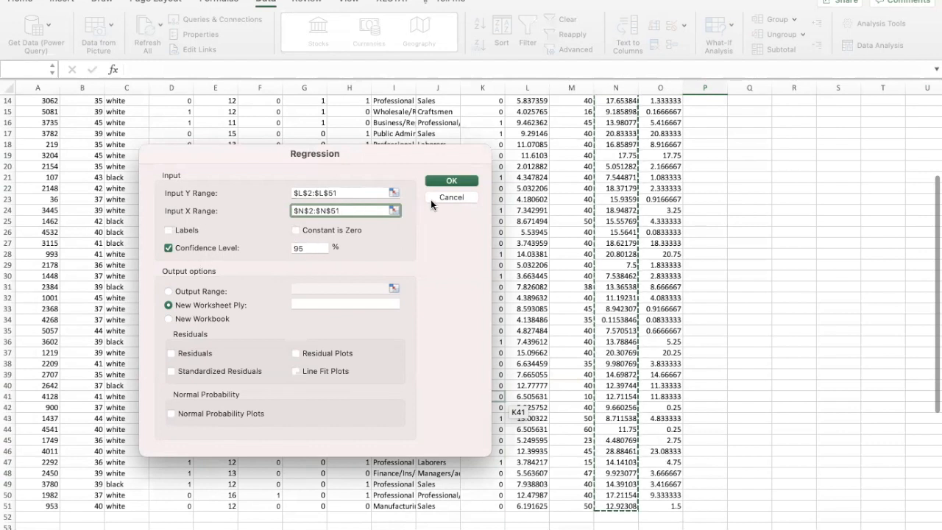
click(447, 177)
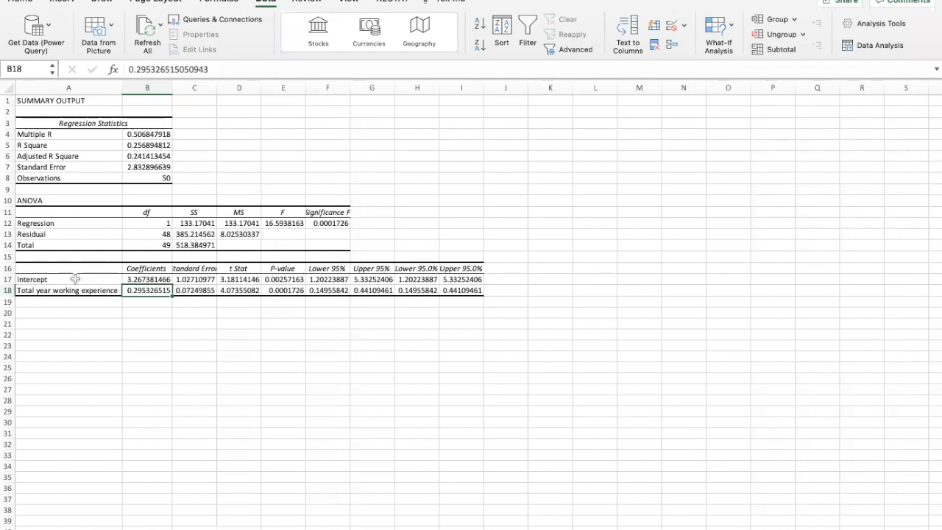
Review the regression statistics, the ANOVA section and the coefficients table in the summary output
click(54, 101)
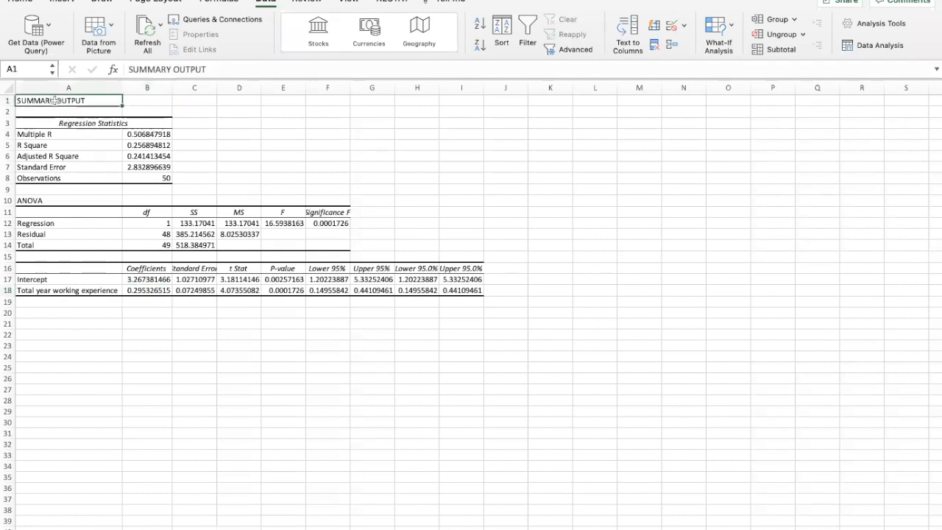
click(117, 134)
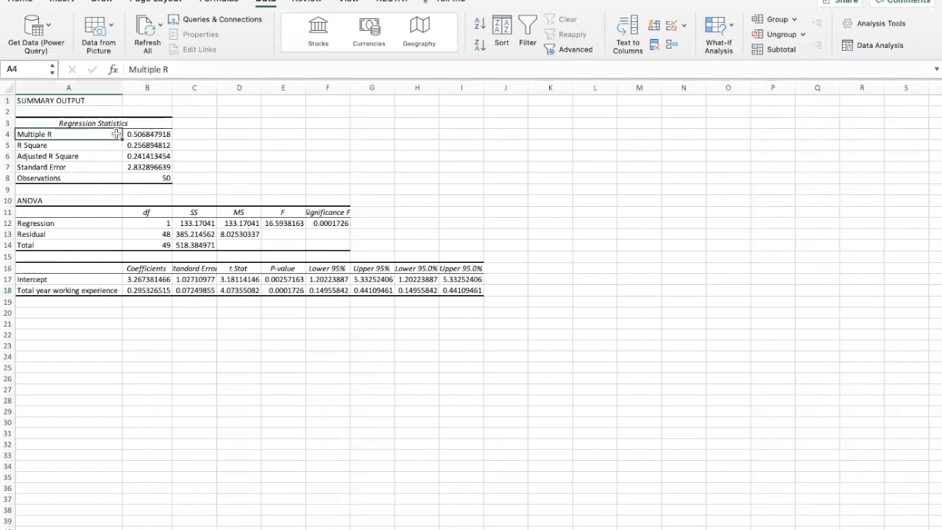
click(37, 199)
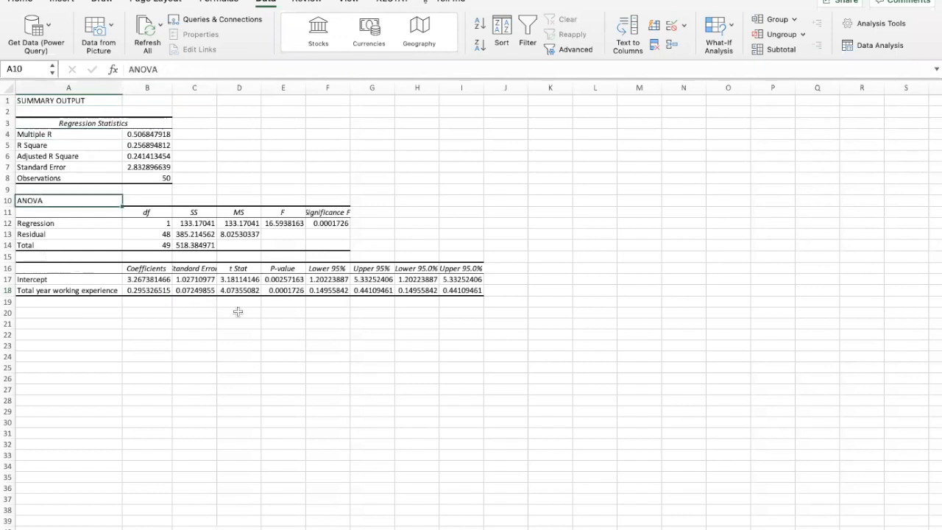
drag(471, 301, 32, 271)
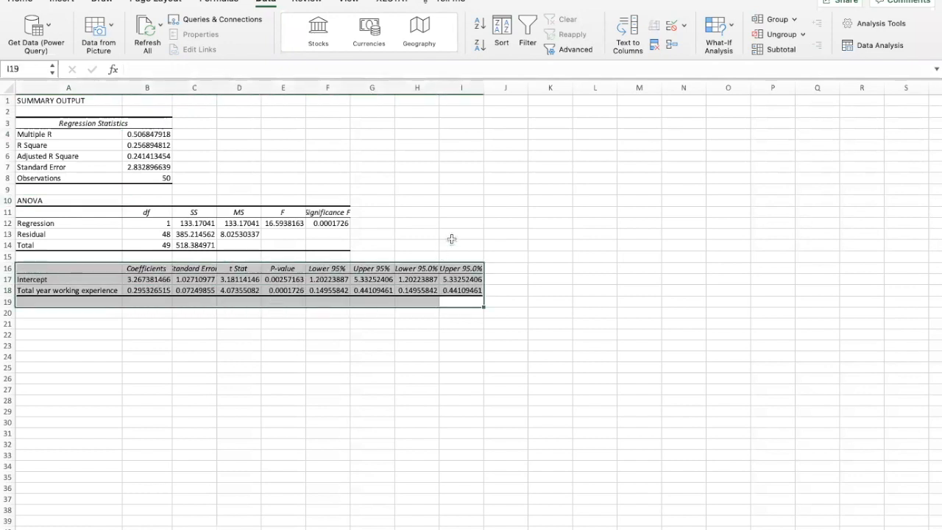
Relabel cell A18 as "X variable (total working experience" and fit column A's width to its contents
click(73, 289)
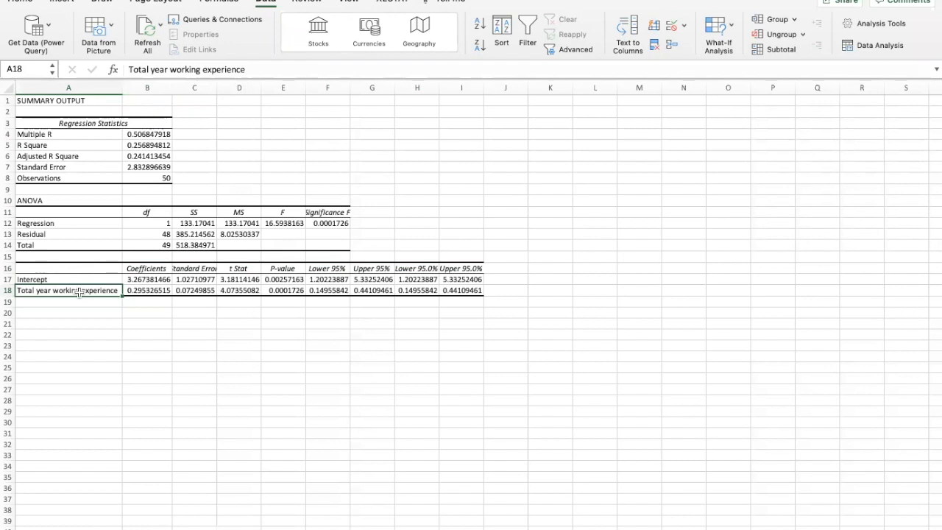
text(X v)
text(air)
key(BackSpace)
key(BackSpace)
text(riable)
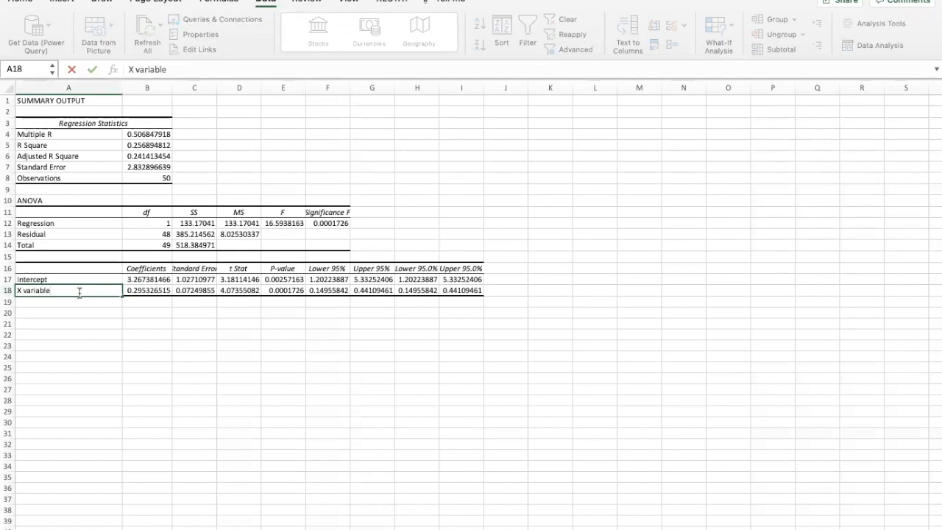
text( (total working experience)
double_click(123, 84)
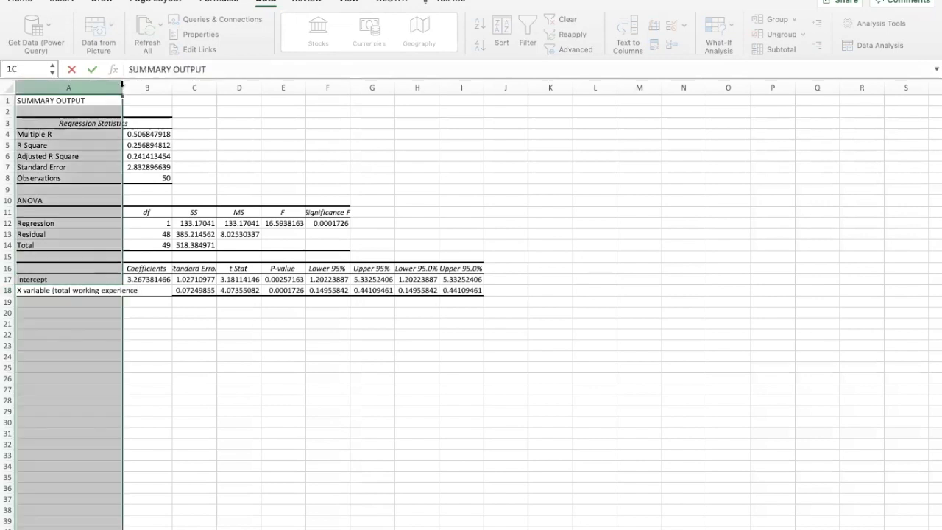
Check the X variable's coefficient and p-value, and widen column E slightly to show more p-value digits
click(172, 294)
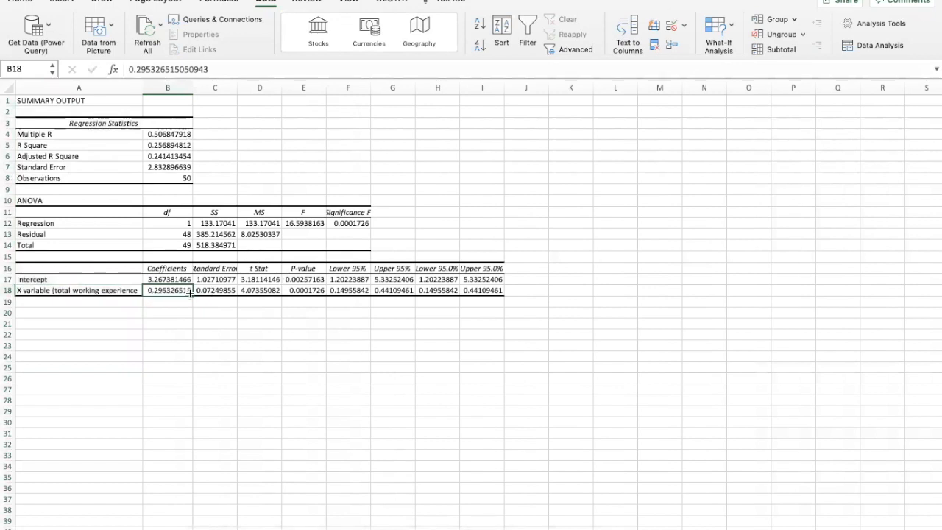
click(303, 291)
drag(326, 88, 331, 87)
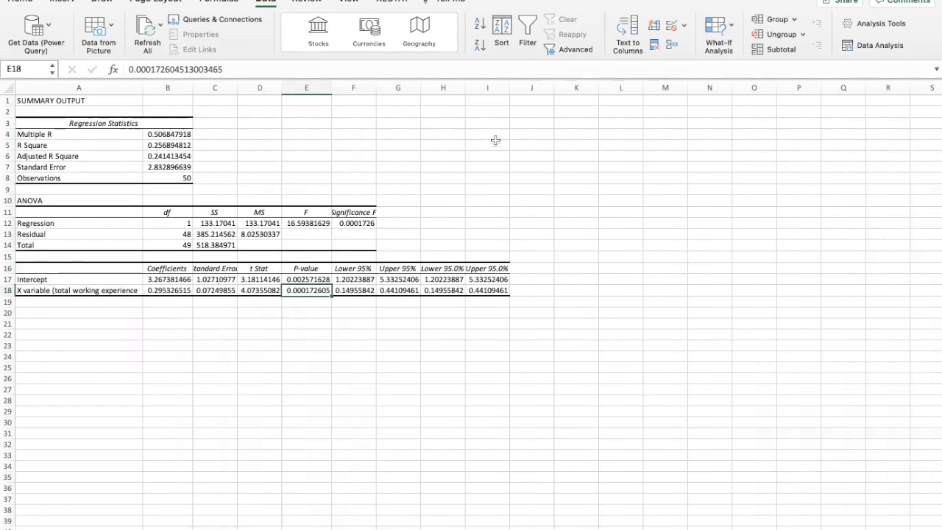
Insert a text box in the empty area below the coefficients table and start its text with "F"
click(63, 1)
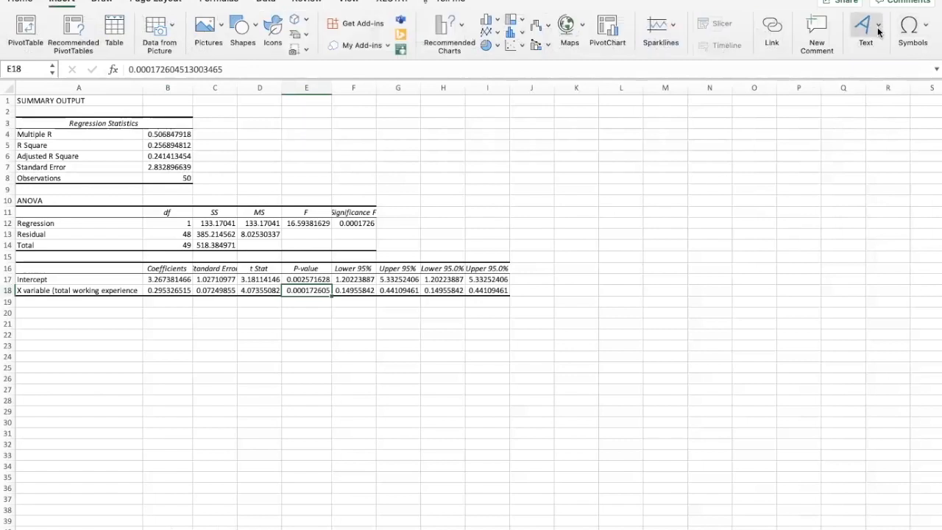
click(817, 70)
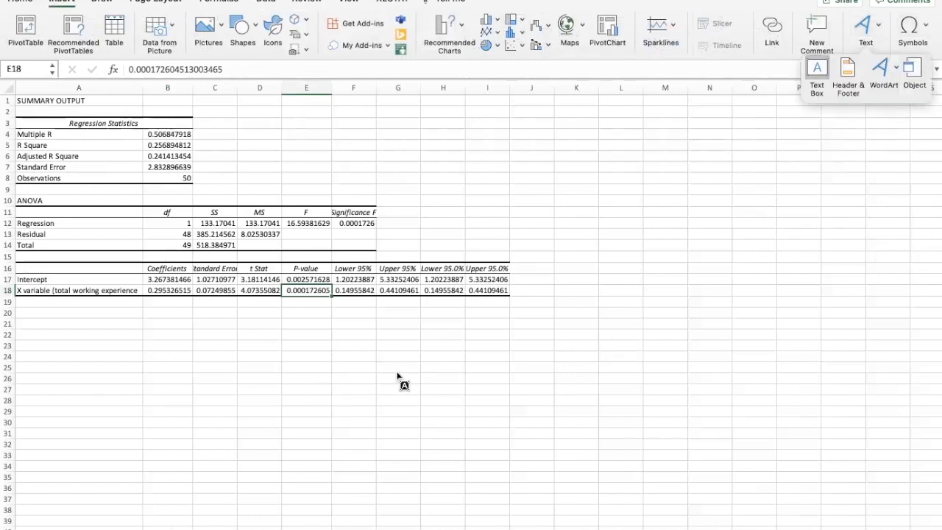
click(302, 346)
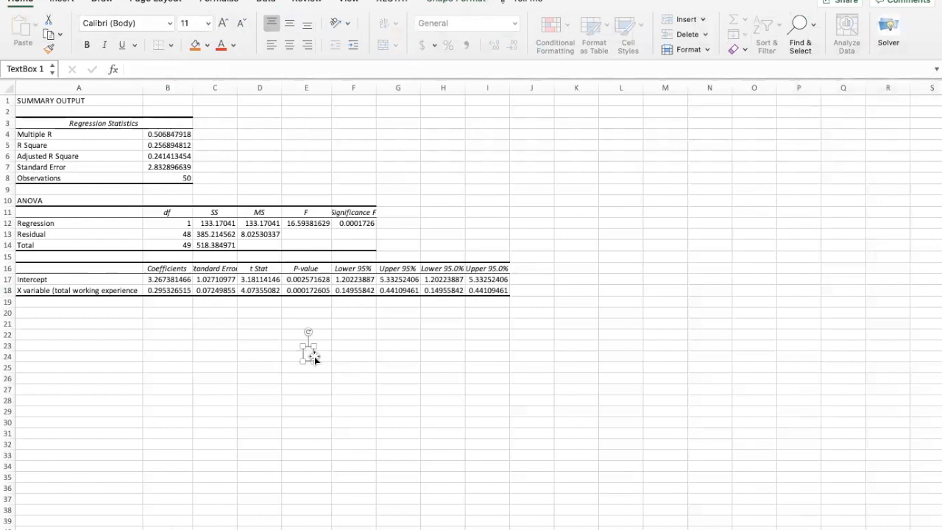
text(Forumla =)
key(BackSpace)
key(BackSpace)
key(BackSpace)
key(BackSpace)
key(BackSpace)
key(BackSpace)
key(BackSpace)
key(BackSpace)
key(BackSpace)
Set the font size of the text box to 20
click(190, 23)
text(2)
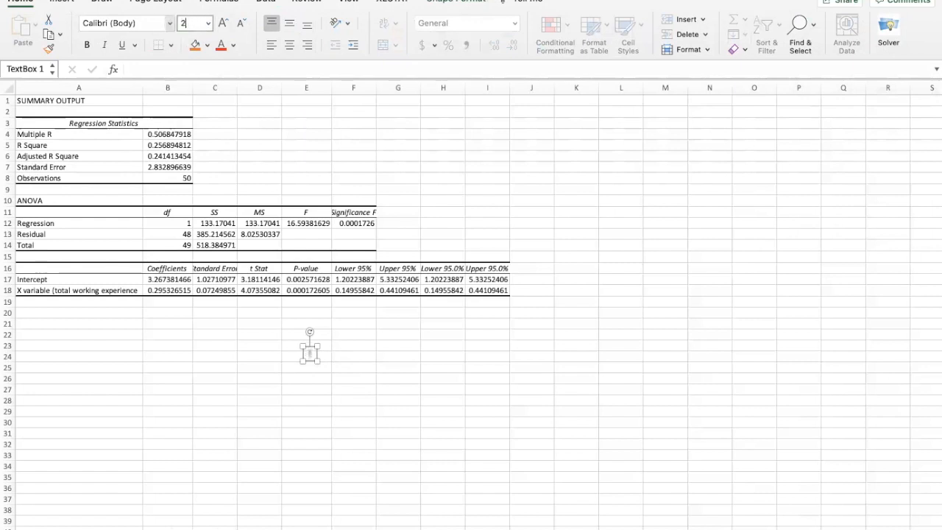
text(0)
key(Return)
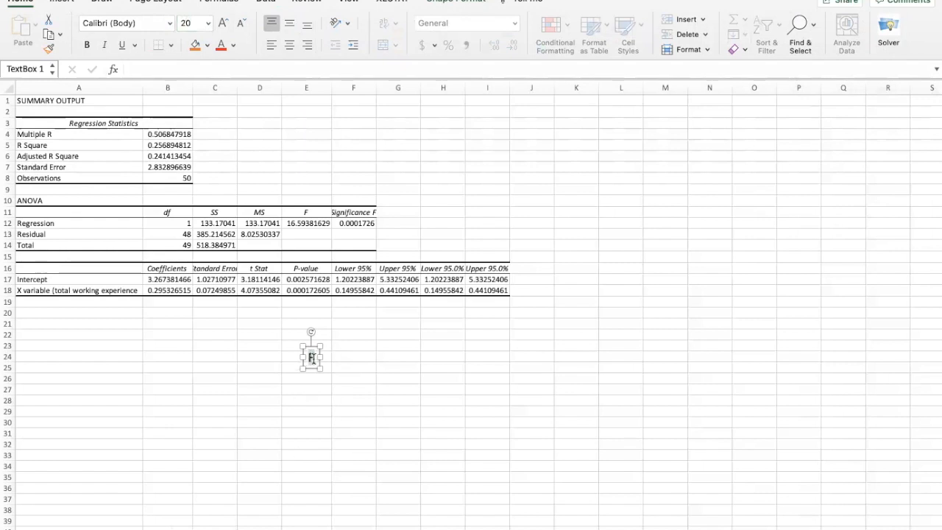
Complete the opening of the text box note so it reads "For the coefficient of X: 0.295"
text(or the coe)
text(fff)
text(cent)
key(BackSpace)
key(BackSpace)
key(BackSpace)
text(ient of X)
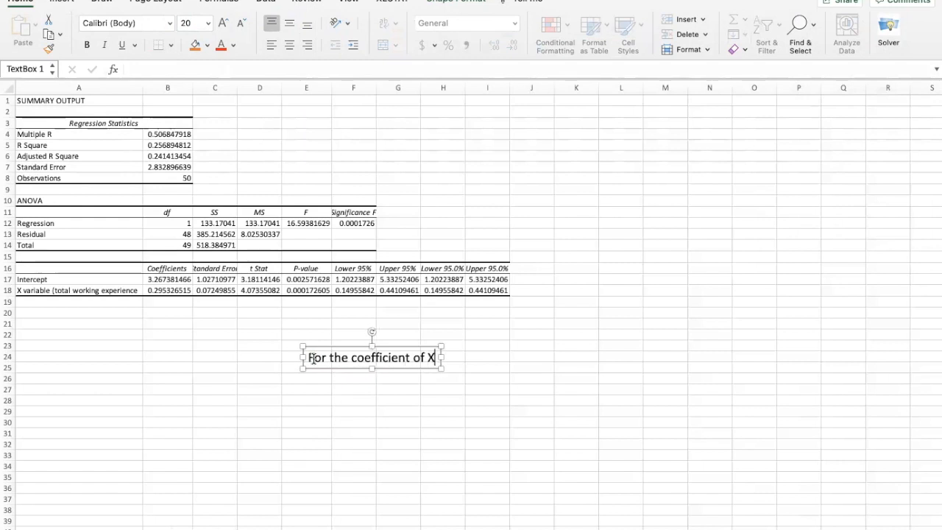
text(: 0.295)
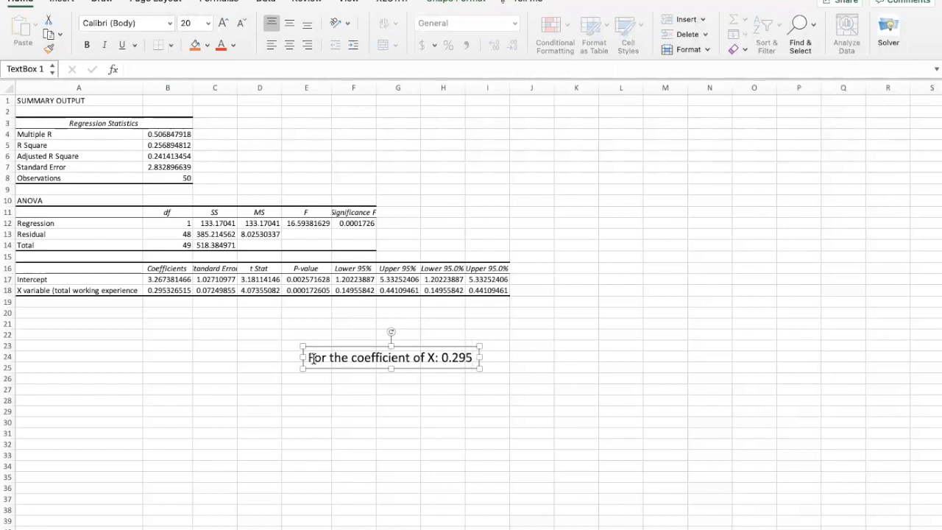
text( with p)
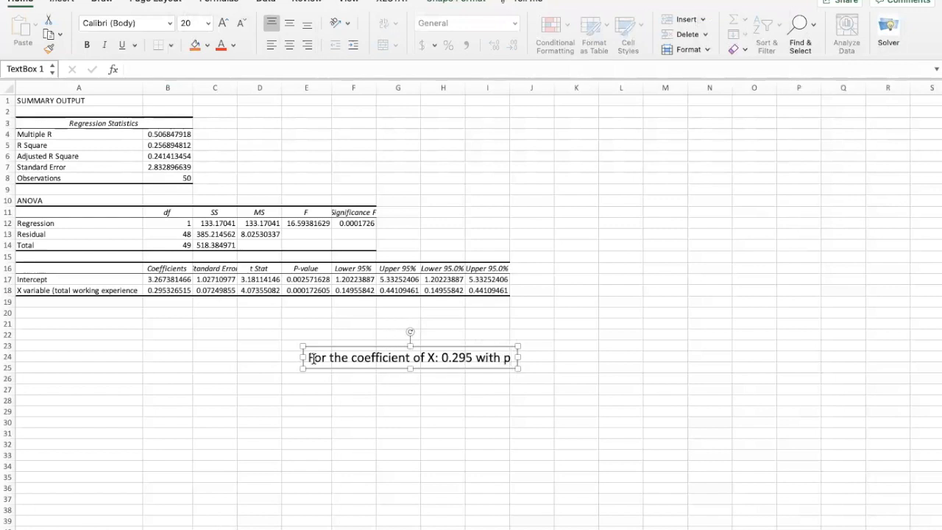
text(-value<0.05, wich)
Extend the note with "with p-value<0.05, which means:"
key(BackSpace)
key(BackSpace)
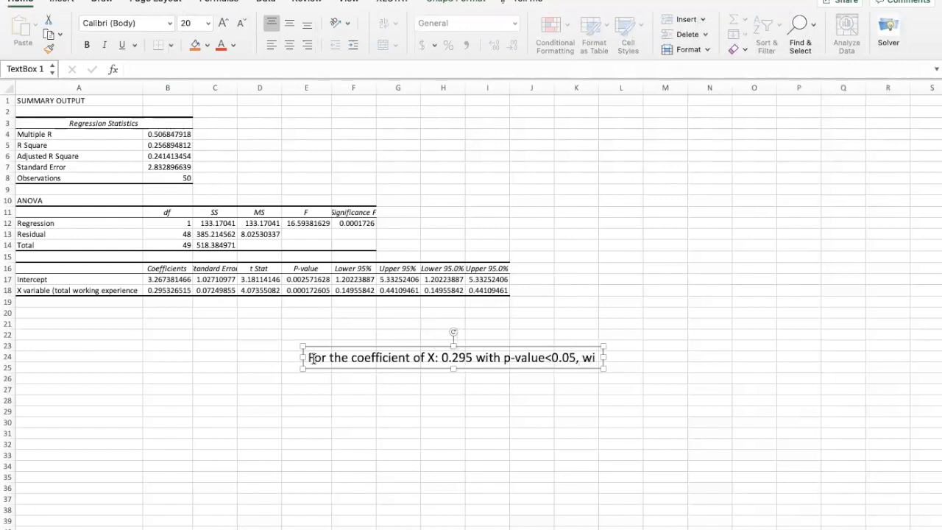
text(hic)
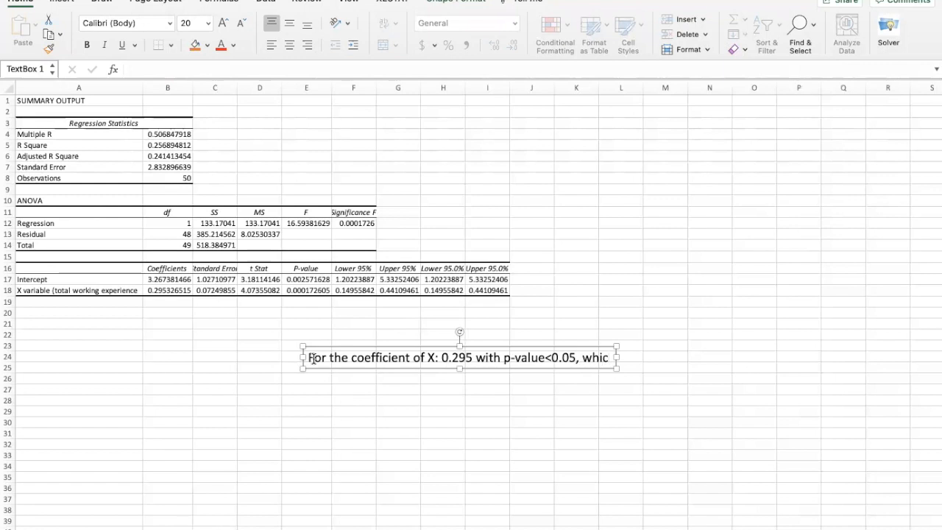
text(h means)
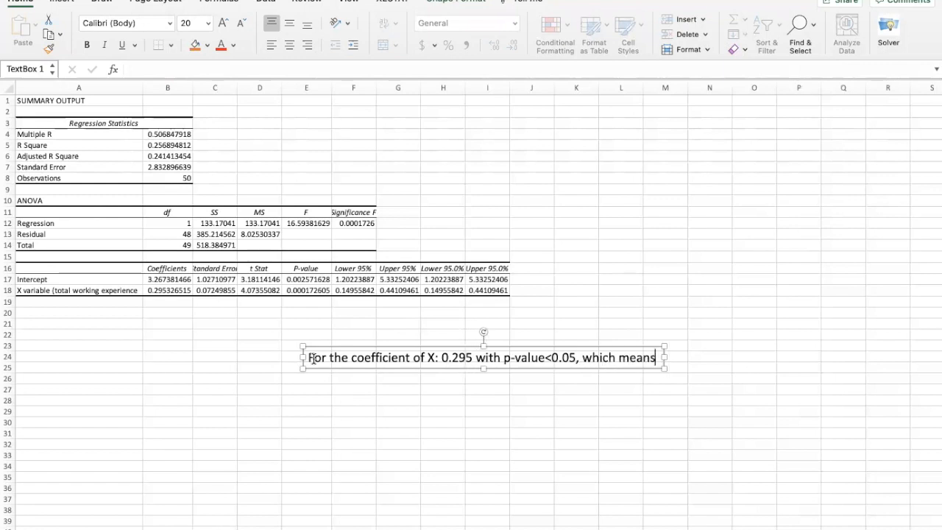
text(: )
text(totla)
Add "total working experience" to the note as the subject of the interpretation
key(BackSpace)
key(BackSpace)
text(al )
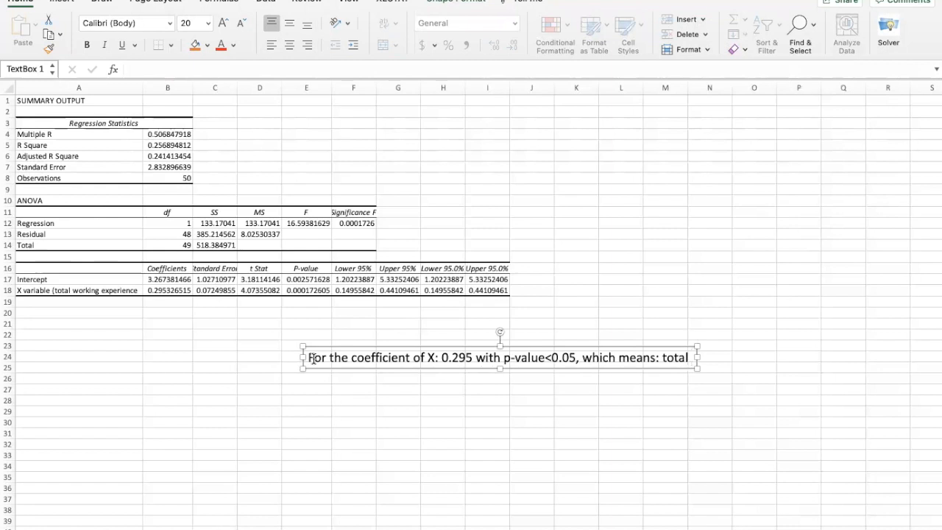
text(workin)
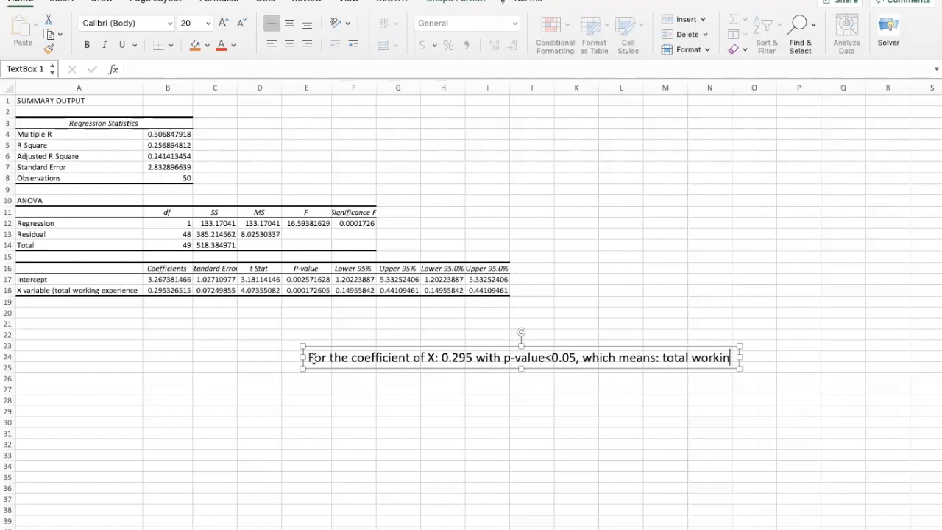
text(g epxxpe)
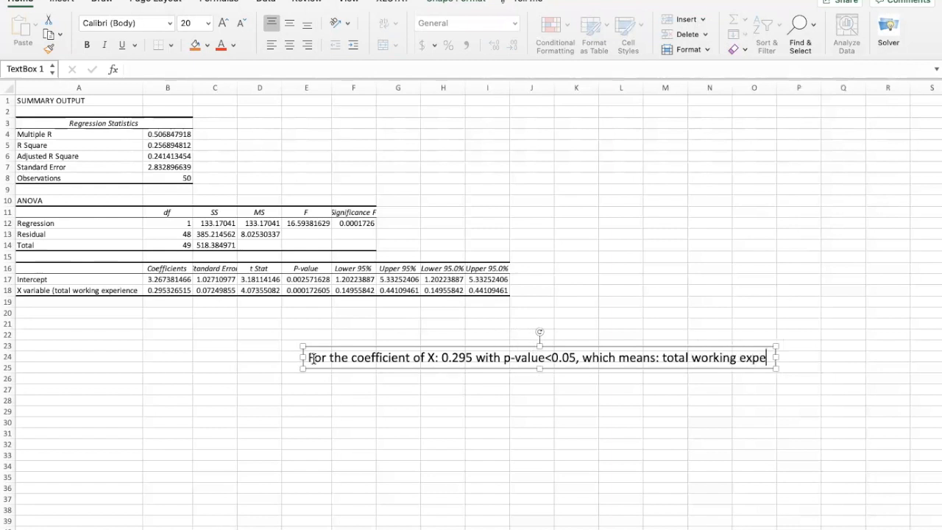
text(rience)
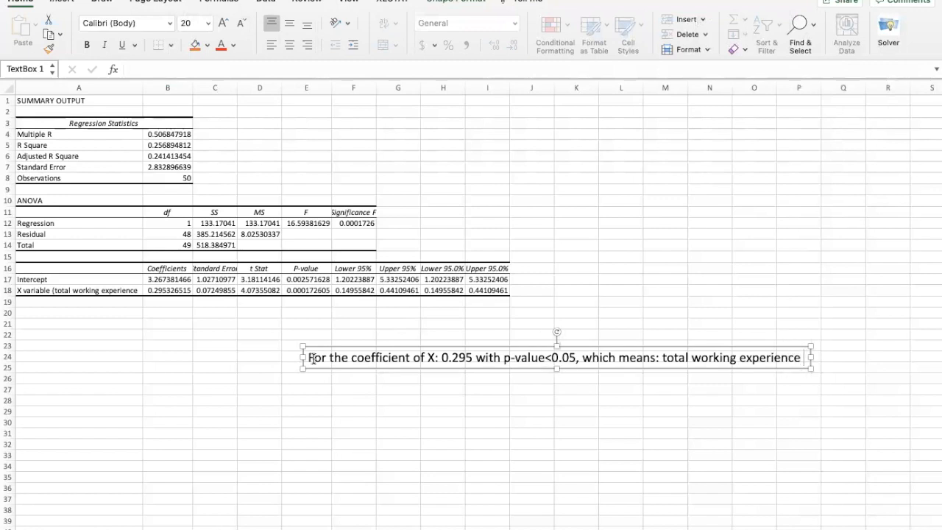
text( can)
text( sts)
text(tisc)
text(tically s)
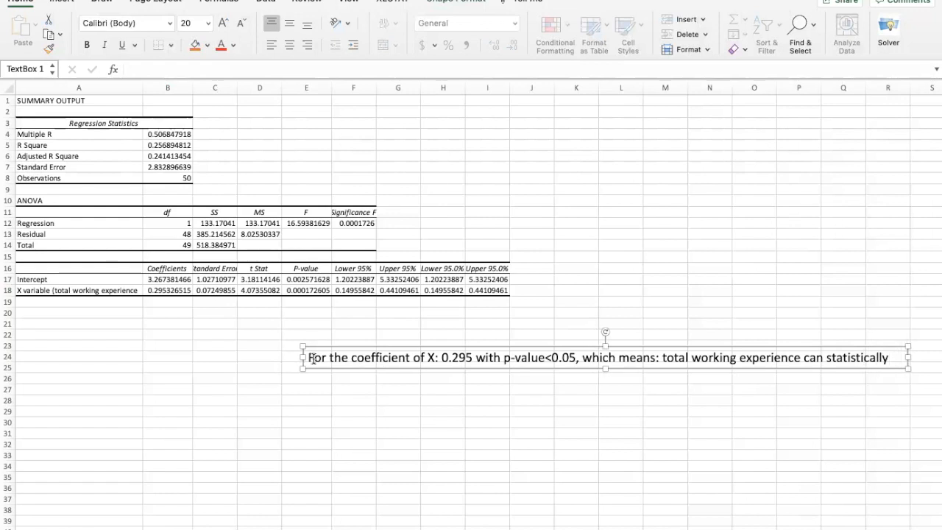
Extend the note after "total working experience" with "can statistically significant"
text(significna)
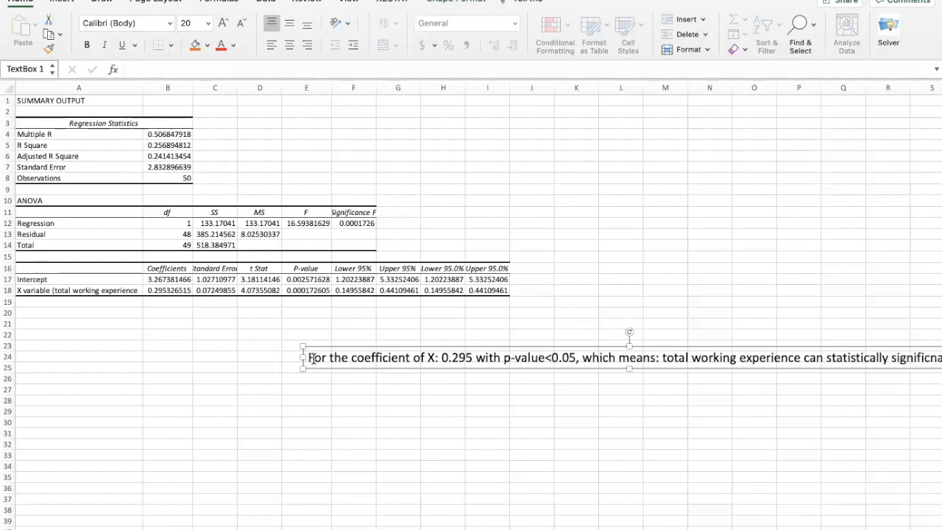
key(BackSpace)
key(BackSpace)
text(an)
key(Return)
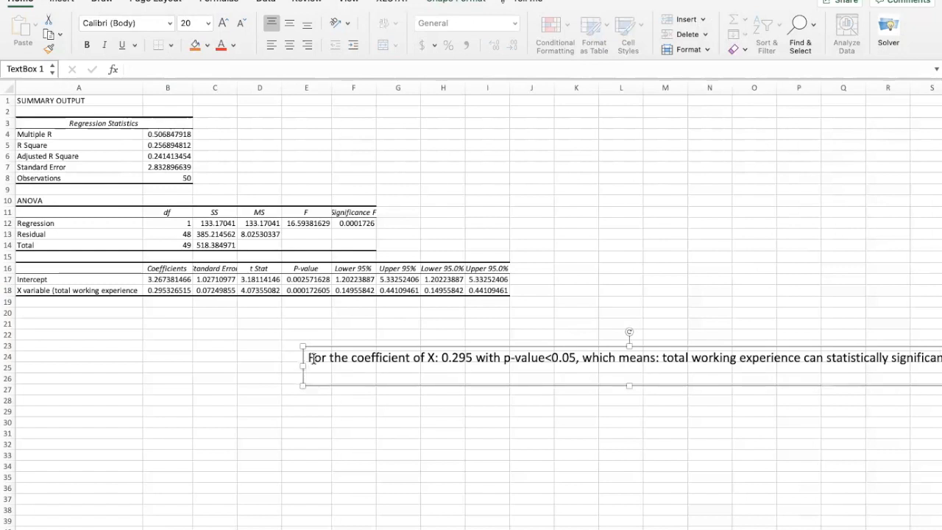
Shift the text box toward column C and finish its sentence with "influence the hourly wage."
drag(683, 347, 587, 346)
click(849, 356)
text(incluence)
key(Return)
text(the hourly wage.)
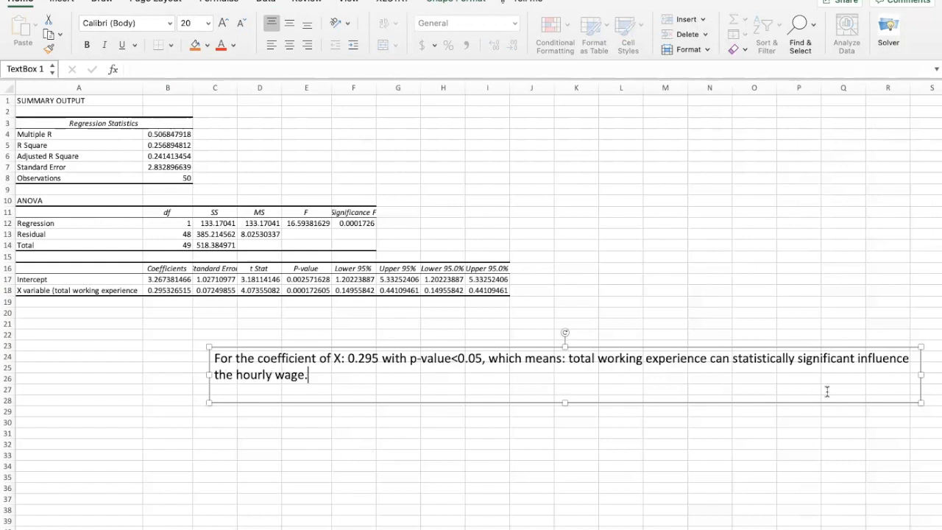
Insert a new blank equation on the line below the interpretation sentence
key(Return)
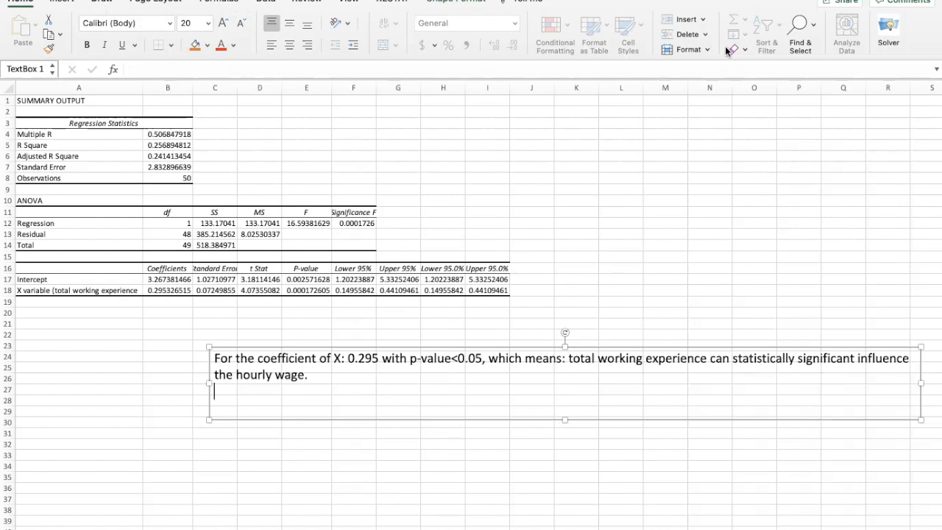
click(68, 3)
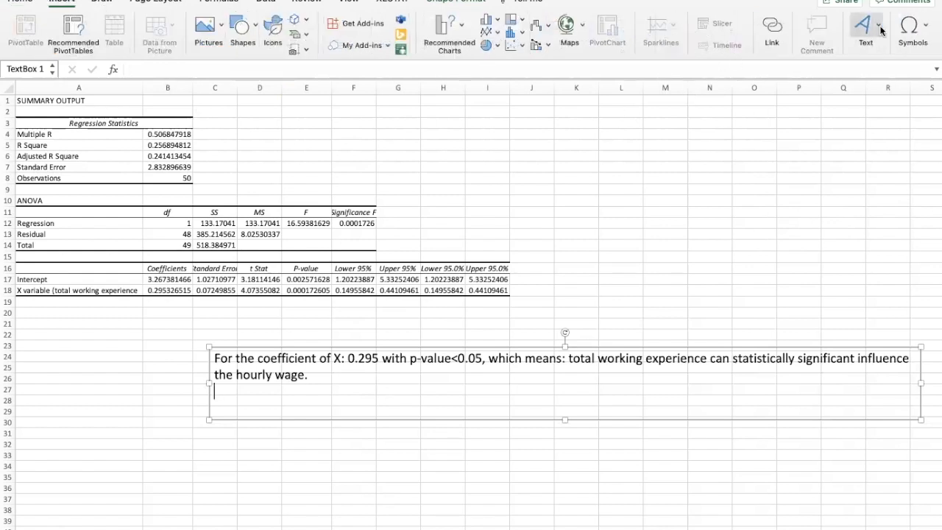
click(907, 31)
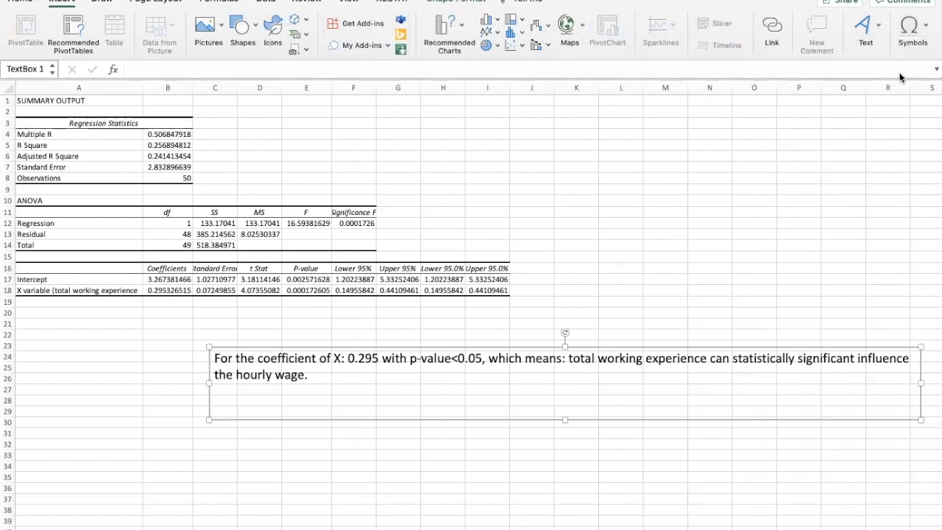
click(361, 392)
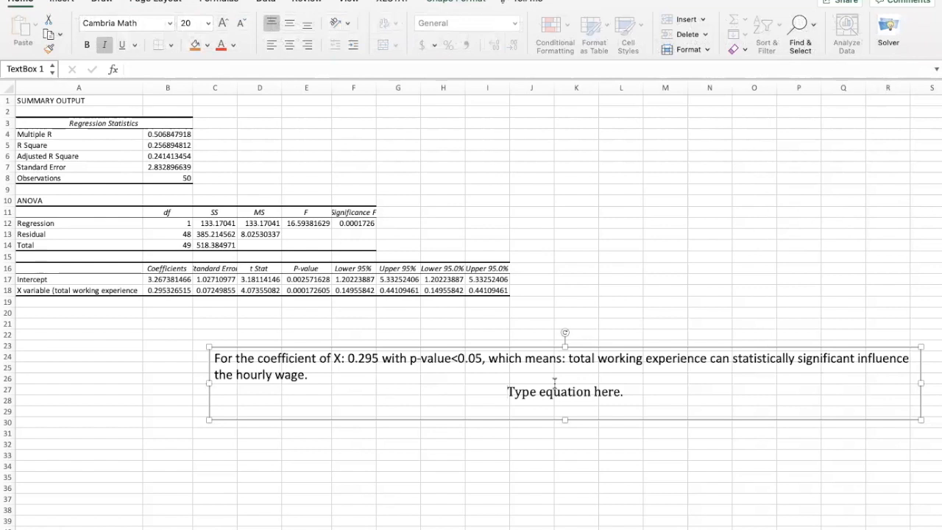
text(Wage)
key(BackSpace)
key(BackSpace)
key(BackSpace)
key(BackSpace)
key(BackSpace)
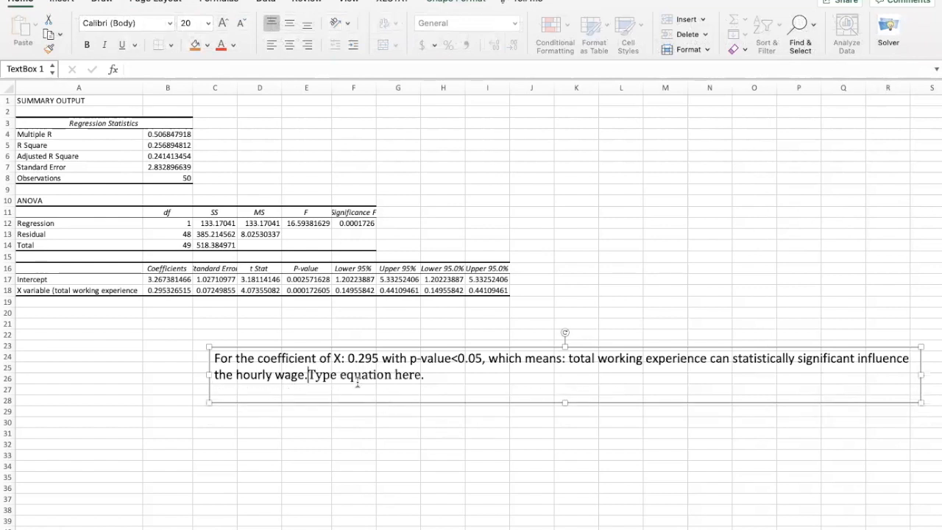
click(359, 377)
text(wa)
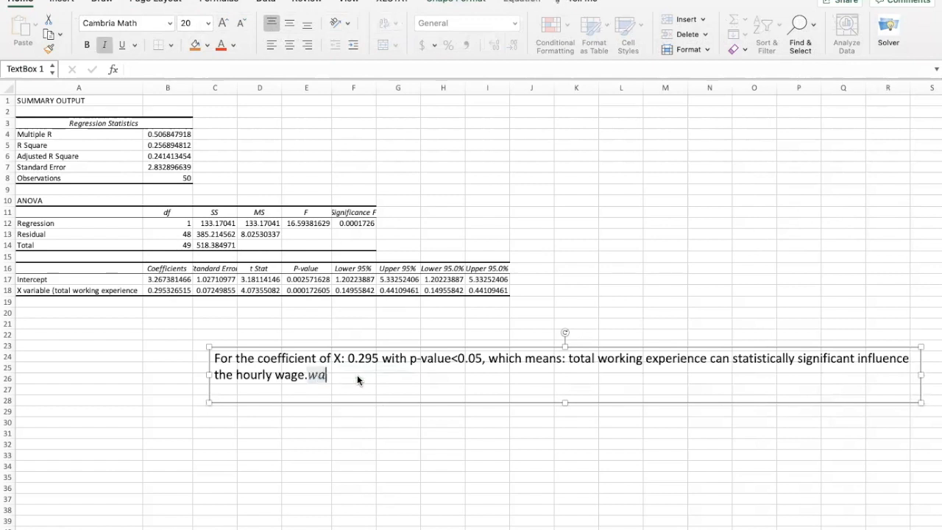
key(BackSpace)
key(BackSpace)
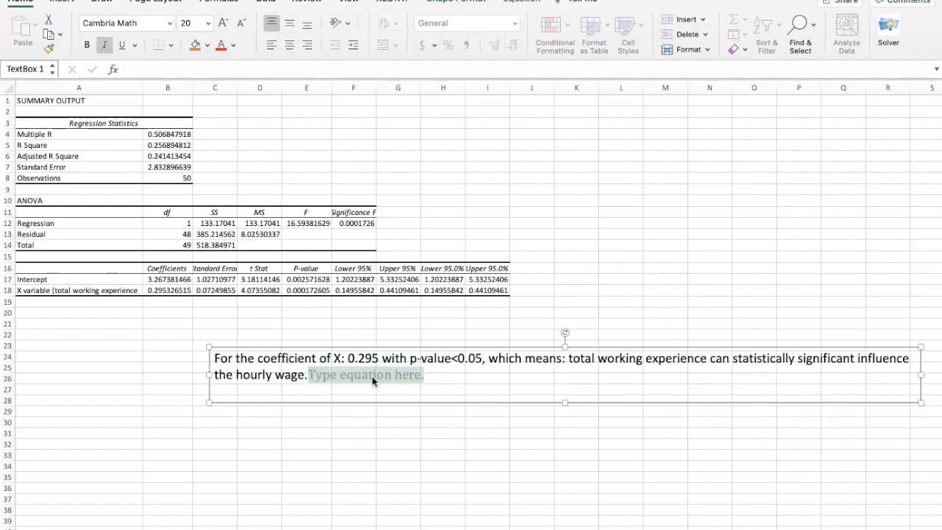
Replace the equation placeholder with "wage = 0.295"
drag(433, 388, 317, 378)
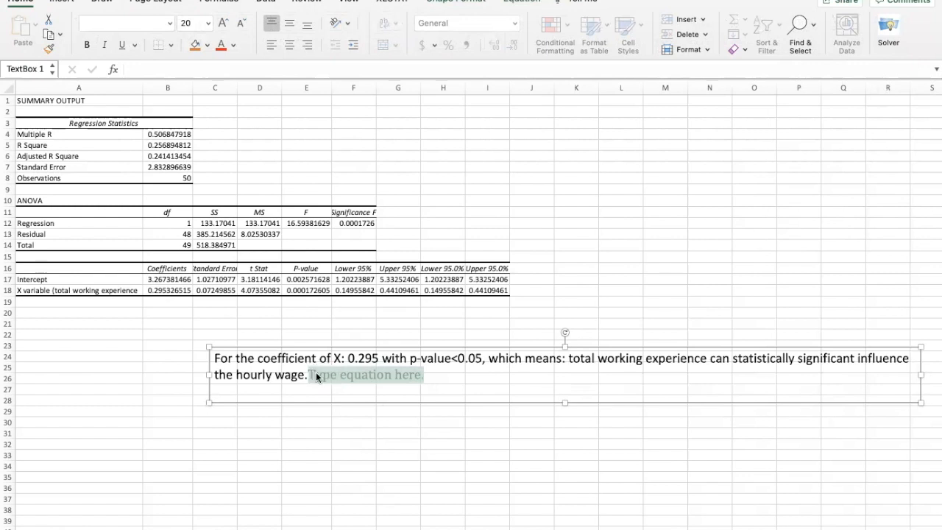
text(wage =)
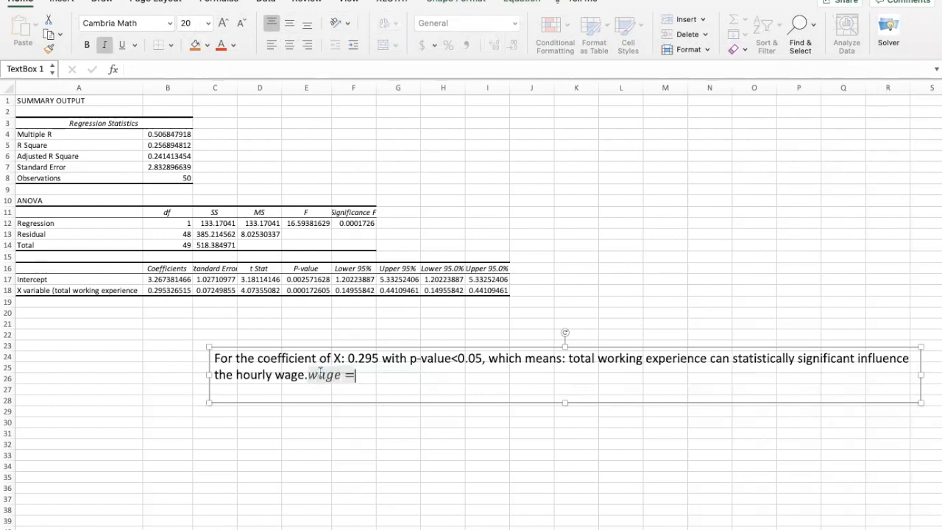
text(0.295)
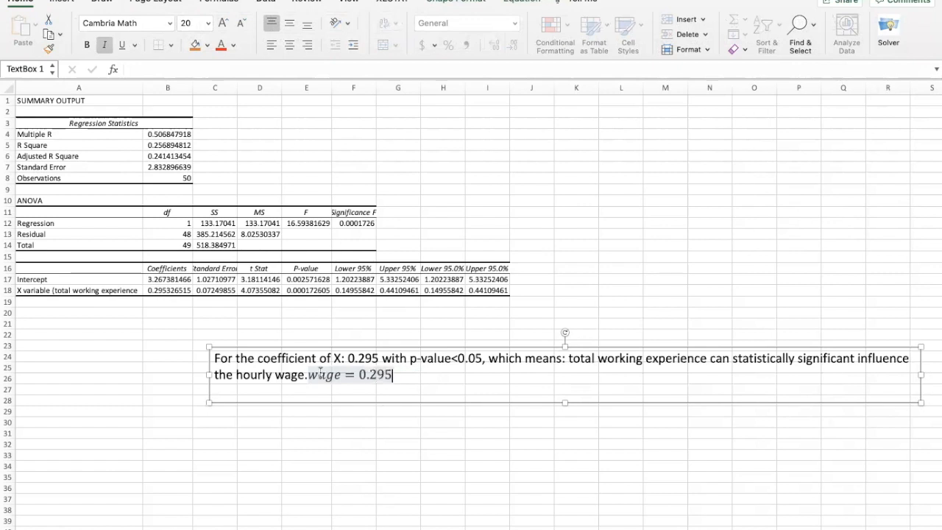
text(*total)
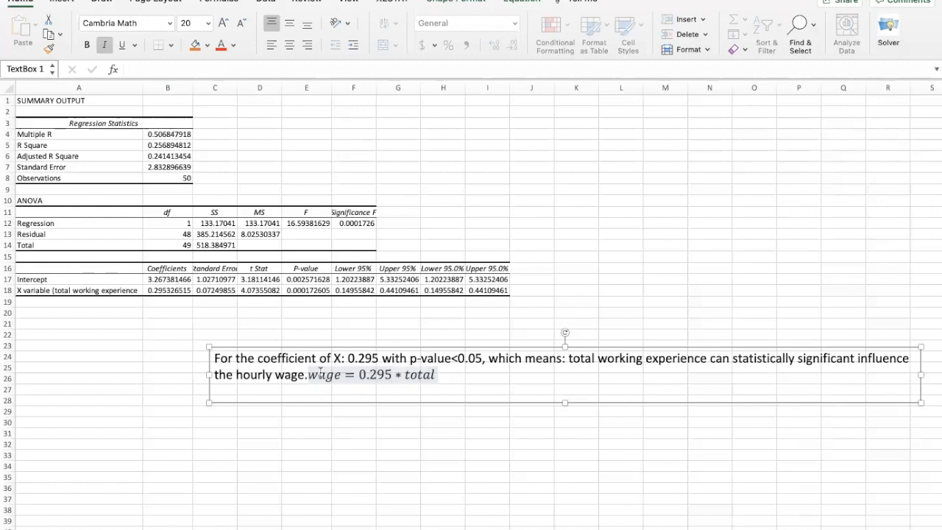
text( working pe)
Multiply the 0.295 coefficient in the equation by "total working experience"
key(BackSpace)
key(BackSpace)
text(expe)
key(BackSpace)
key(BackSpace)
text(ep)
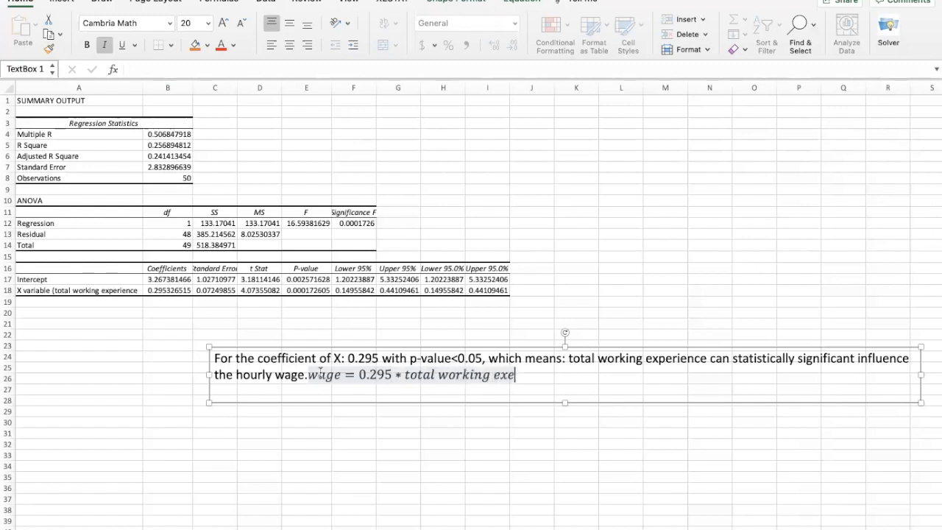
key(BackSpace)
key(BackSpace)
text(p)
text(cen)
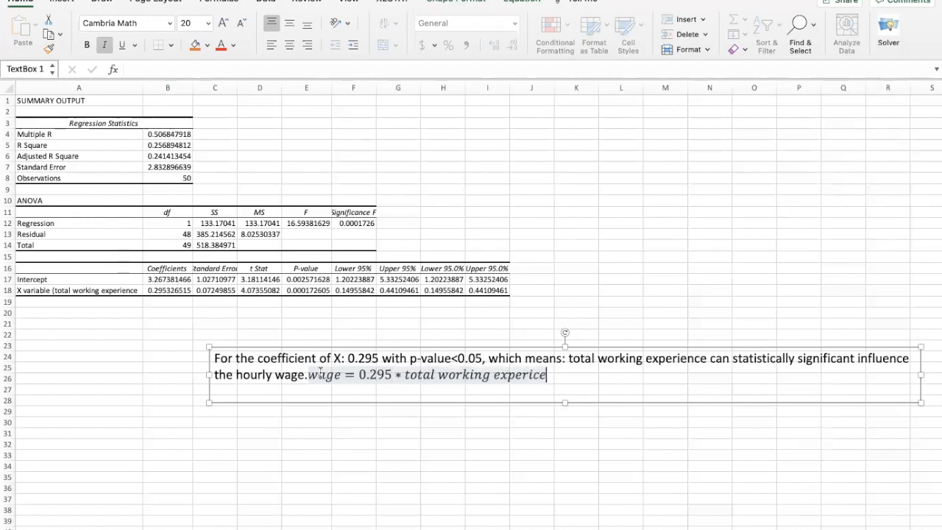
key(BackSpace)
key(BackSpace)
key(BackSpace)
text(ence + )
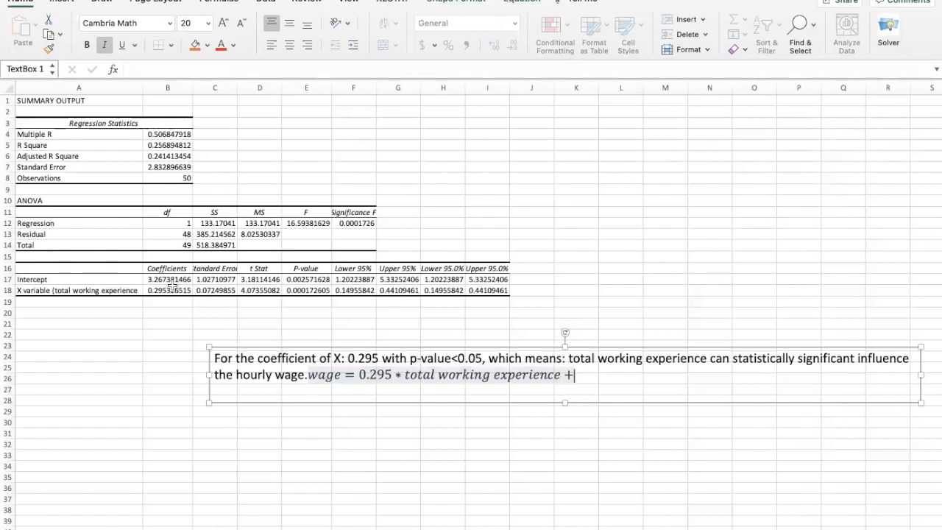
text(3.26)
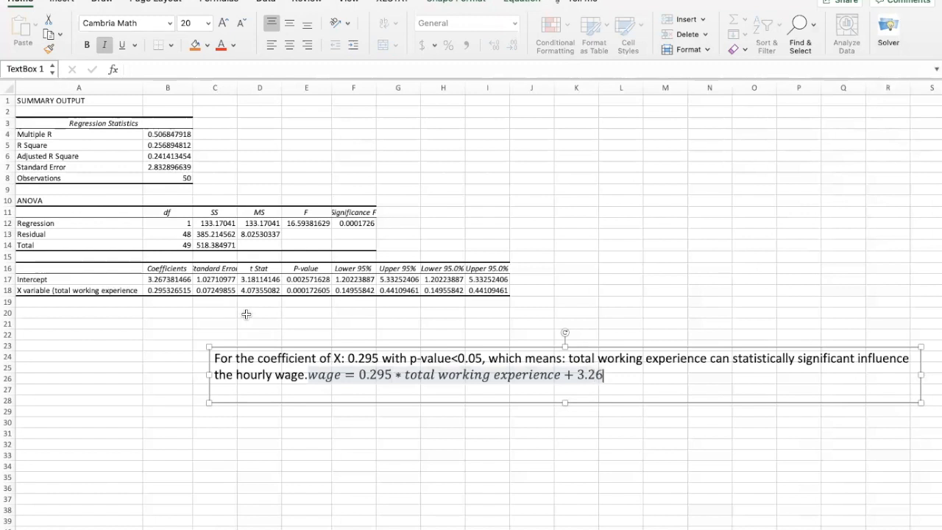
text(7)
Put the wage equation on its own line below the interpretation sentence
click(343, 377)
click(309, 376)
key(Return)
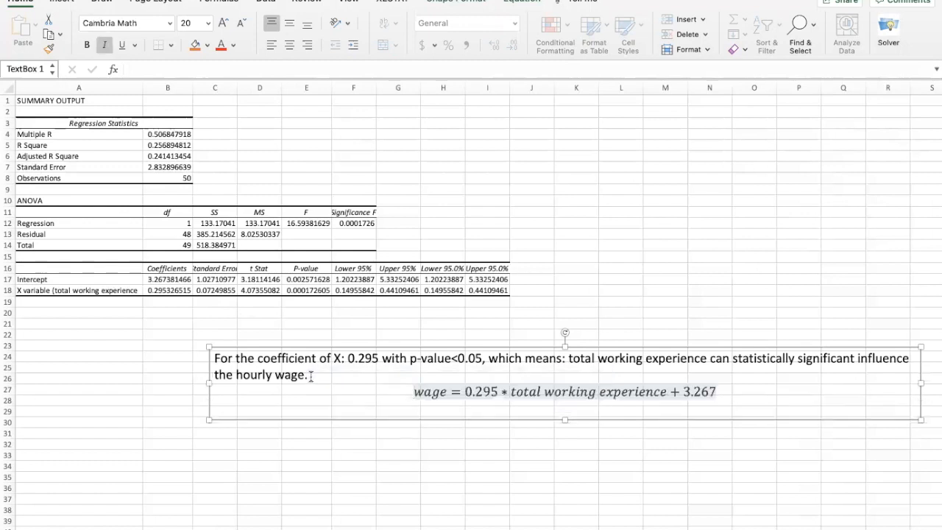
Examine the equation's intercept term, the intercept's p-value in E17, and the equation's coefficient and total working experience term
drag(685, 391, 705, 391)
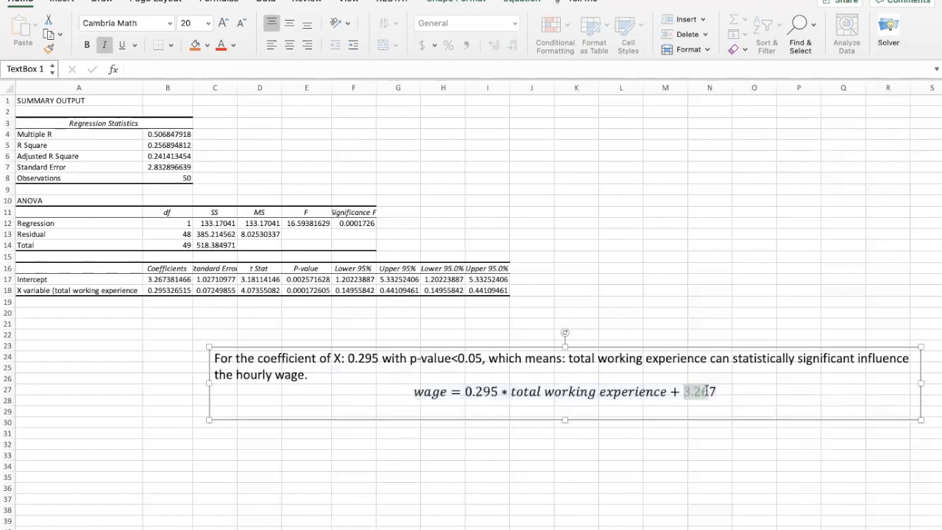
click(315, 281)
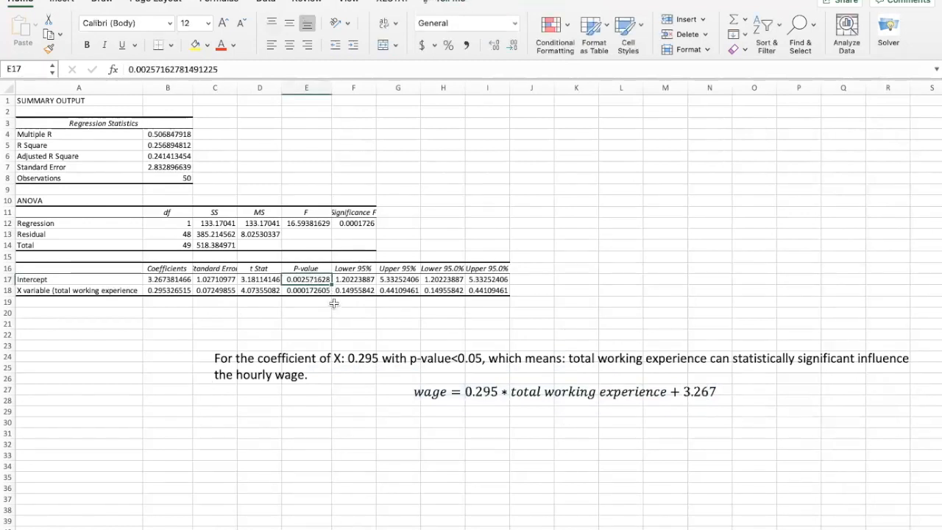
click(523, 393)
drag(416, 393, 711, 397)
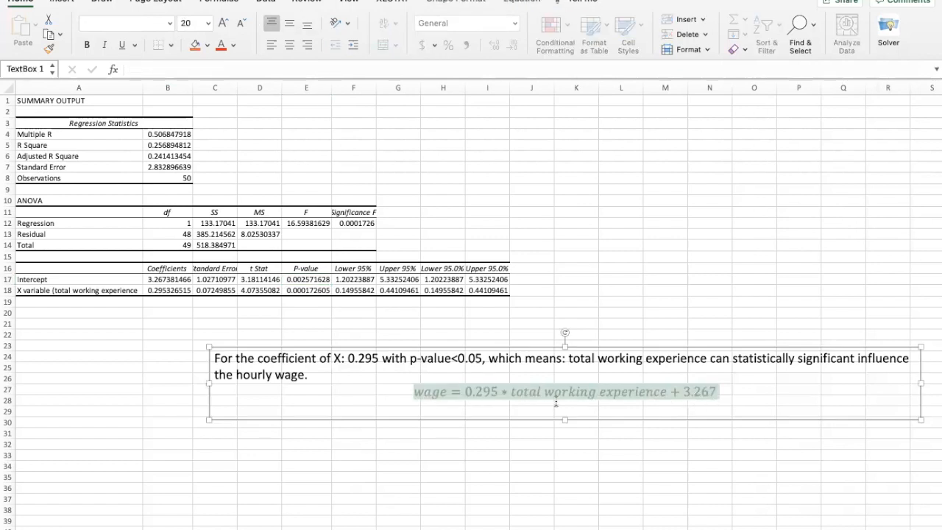
click(556, 402)
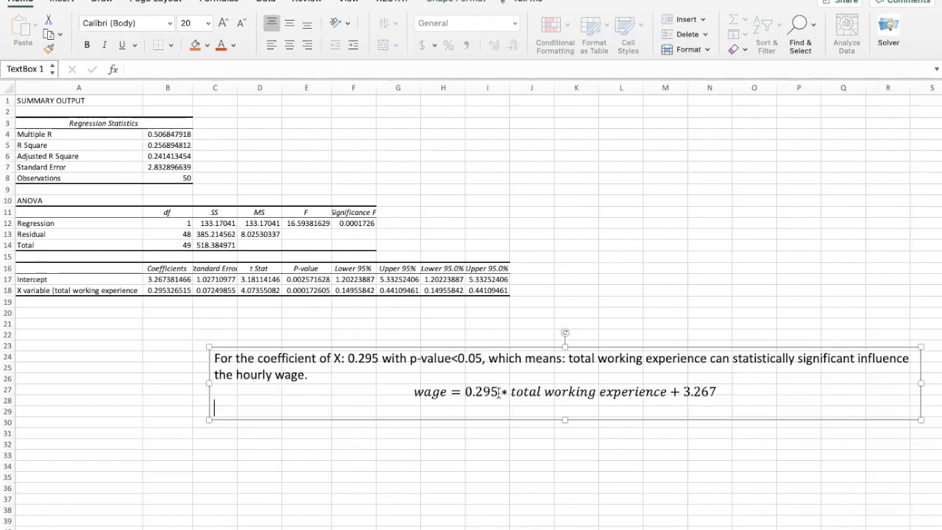
click(463, 392)
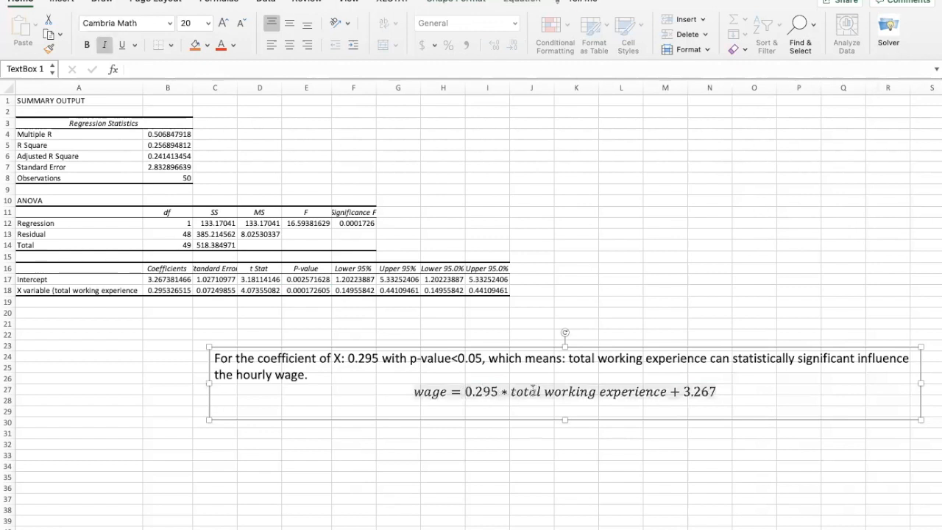
drag(512, 393, 647, 396)
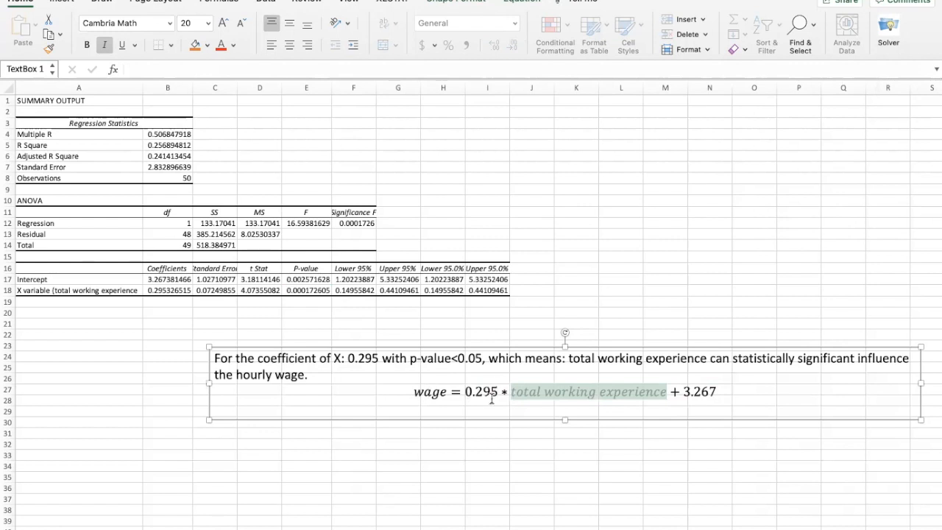
click(527, 395)
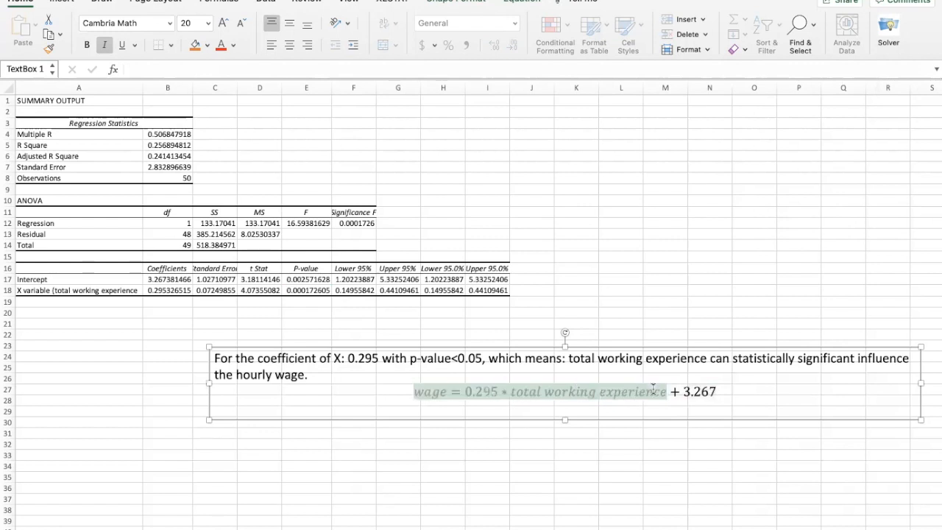